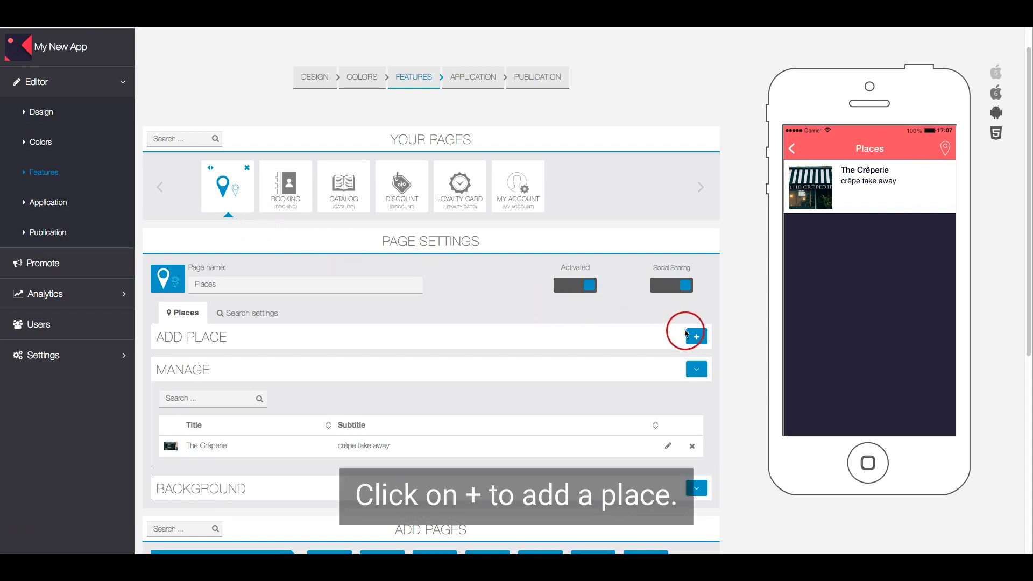
Step: Create a new place titled 'My Store' with the subtitle 'Cheese and wine'
{"action": "left_click", "coordinate": [696, 337]}
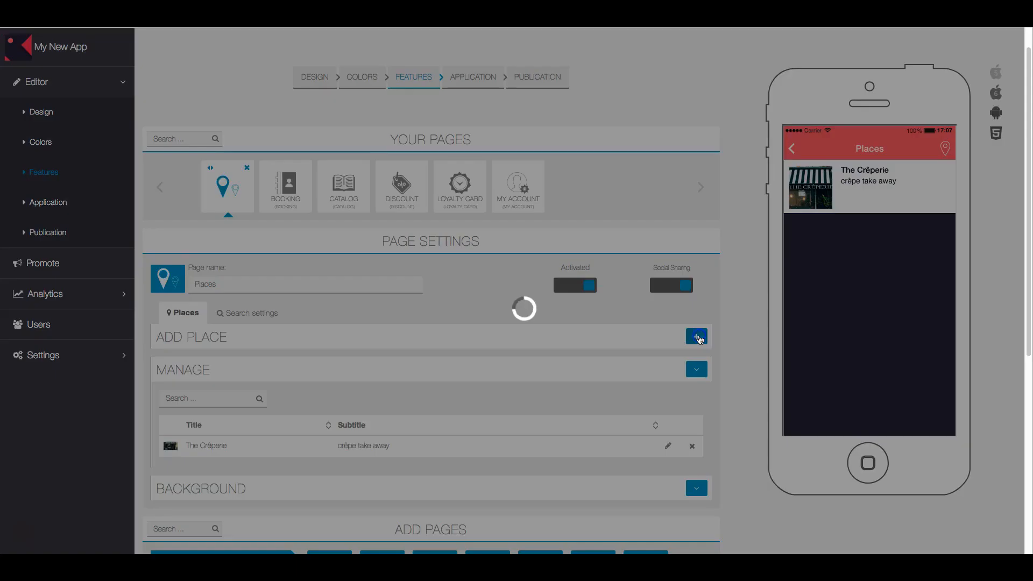
{"action": "left_click", "coordinate": [422, 385]}
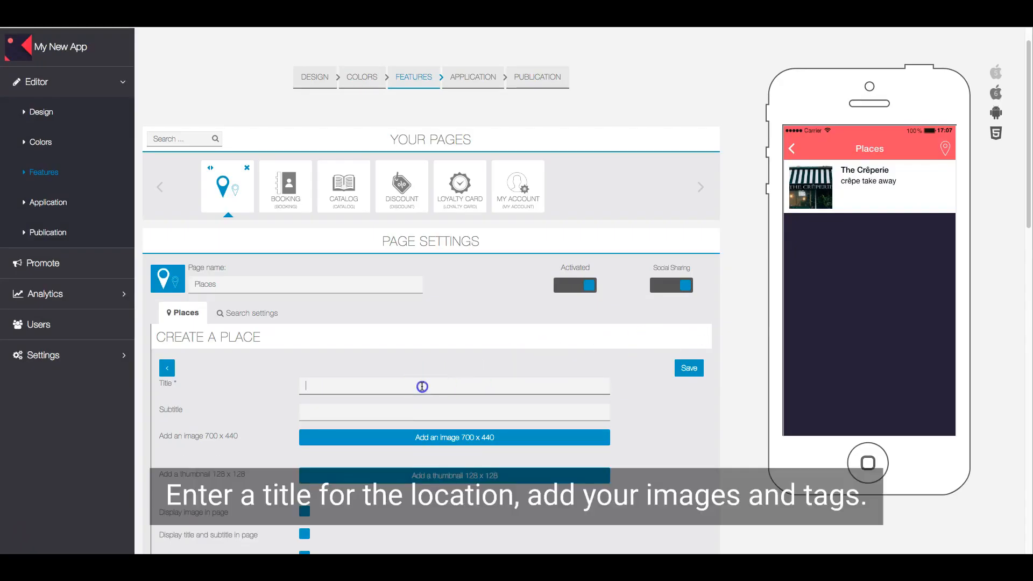
{"action": "type", "text": "My Store"}
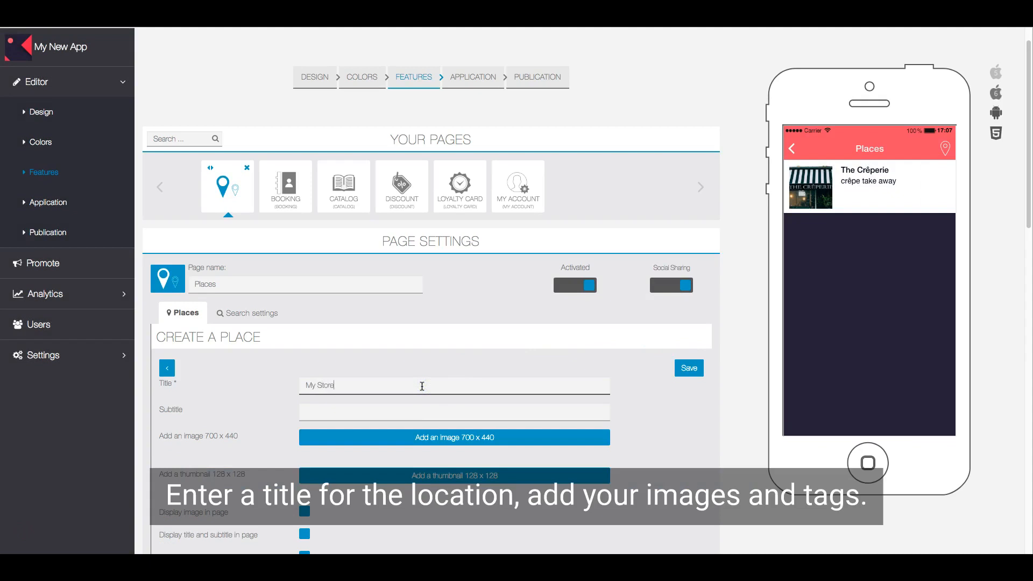
{"action": "left_click", "coordinate": [390, 411]}
{"action": "type", "text": "C"}
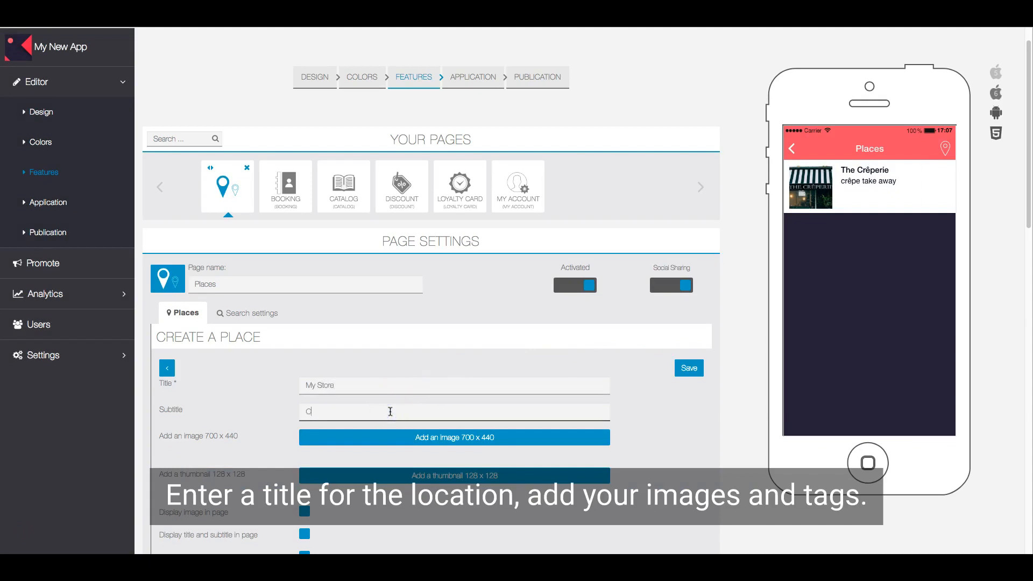
{"action": "type", "text": "heese and wine"}
Step: Upload the storefront photo as the 700 x 440 main image and confirm its crop
{"action": "left_click", "coordinate": [505, 439]}
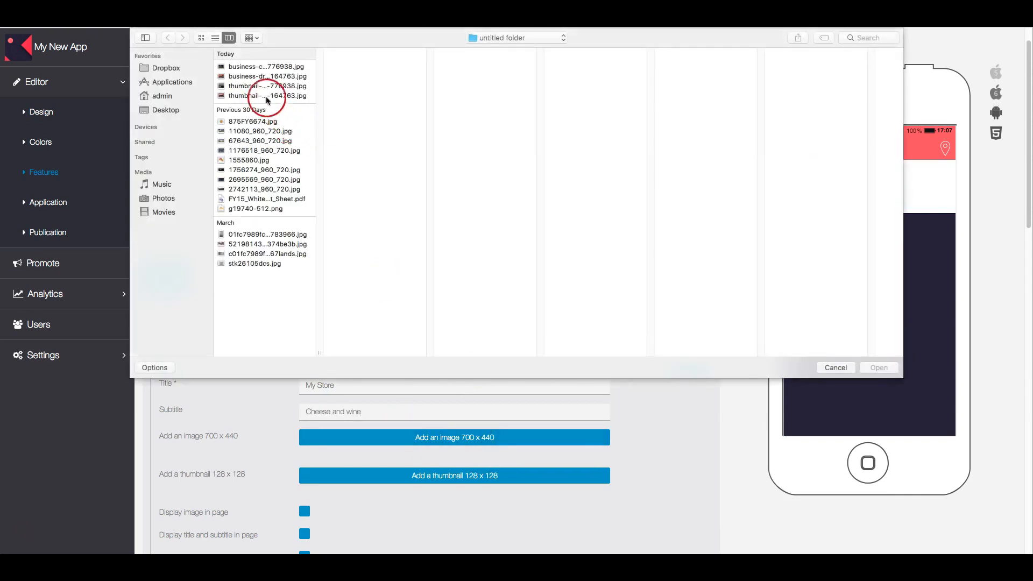
{"action": "left_click", "coordinate": [249, 78]}
{"action": "double_click", "coordinate": [250, 78]}
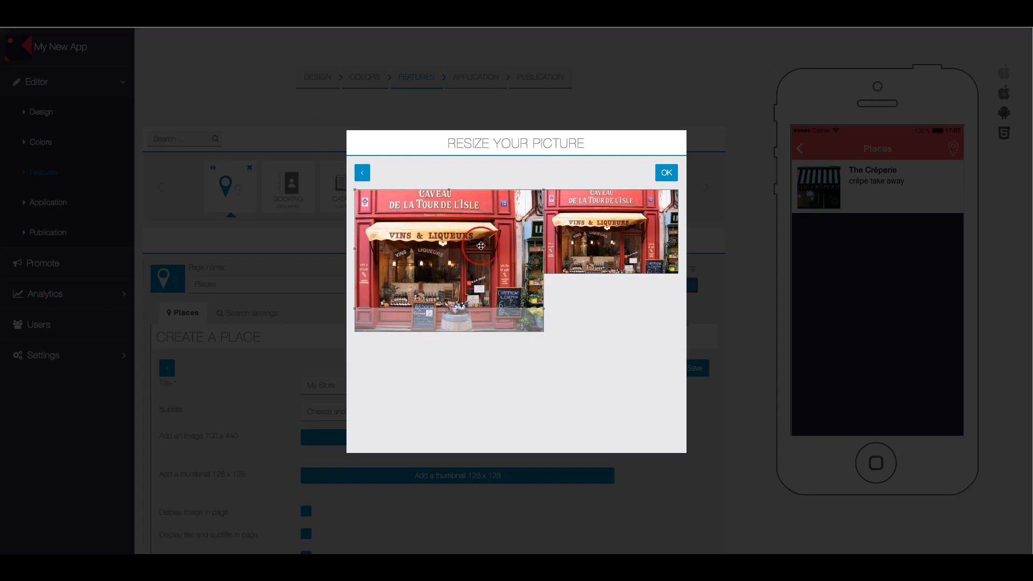
{"action": "left_click", "coordinate": [666, 172]}
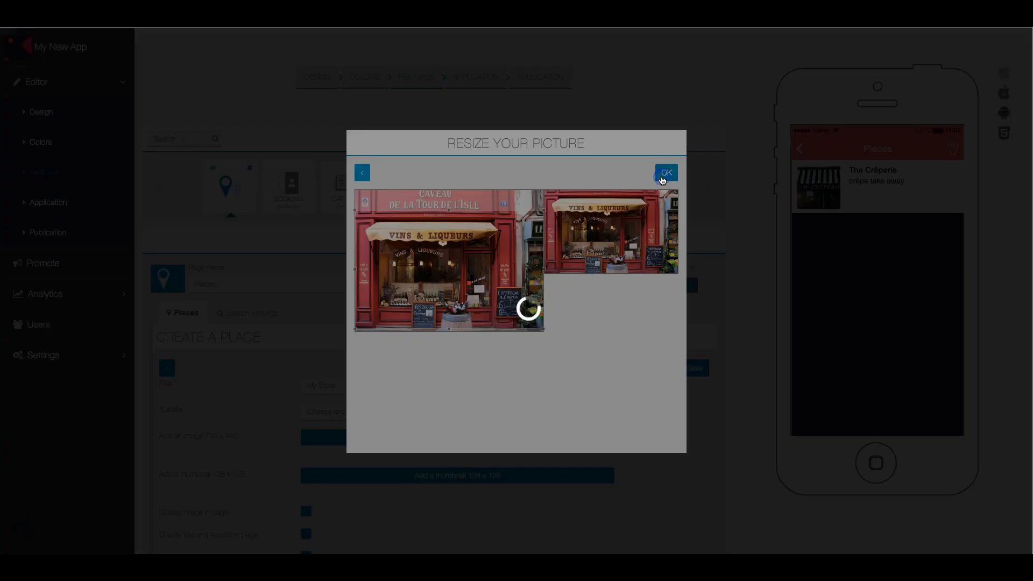
{"action": "scroll", "coordinate": [696, 431], "scroll_direction": "down", "scroll_amount": 4}
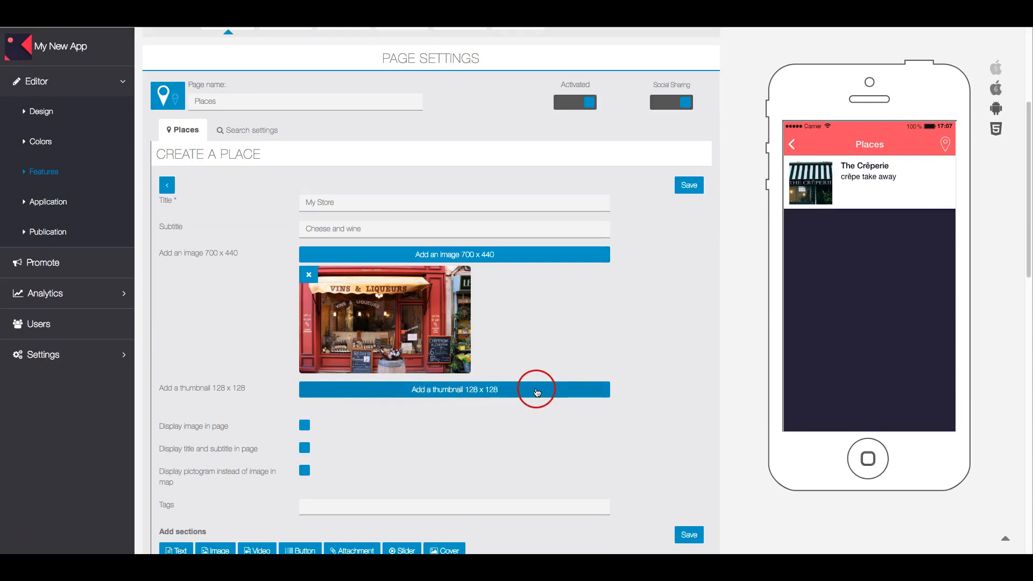
Step: Add the 128 x 128 storefront thumbnail, crop shifted slightly right
{"action": "left_click", "coordinate": [536, 390]}
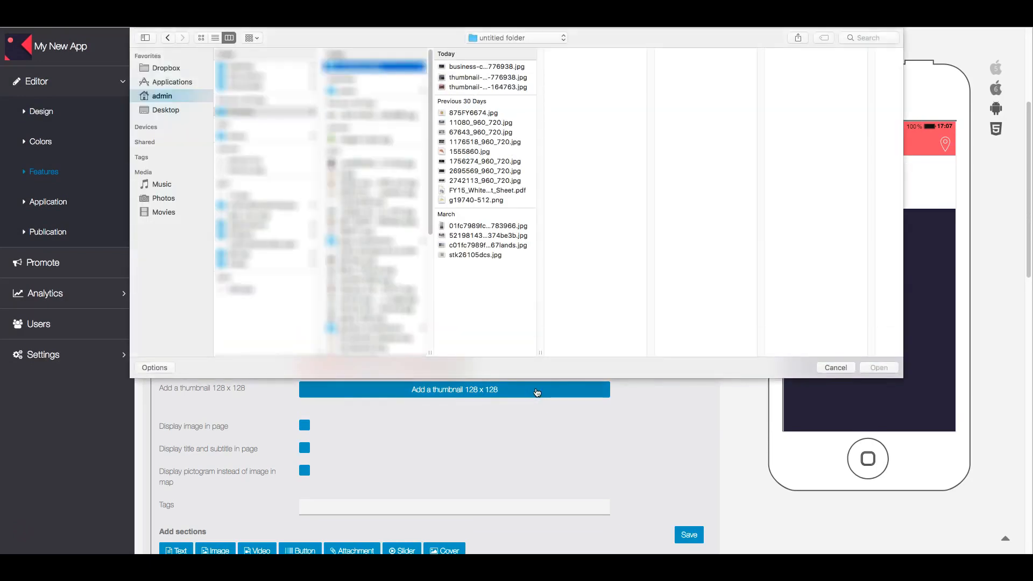
{"action": "left_click", "coordinate": [479, 97]}
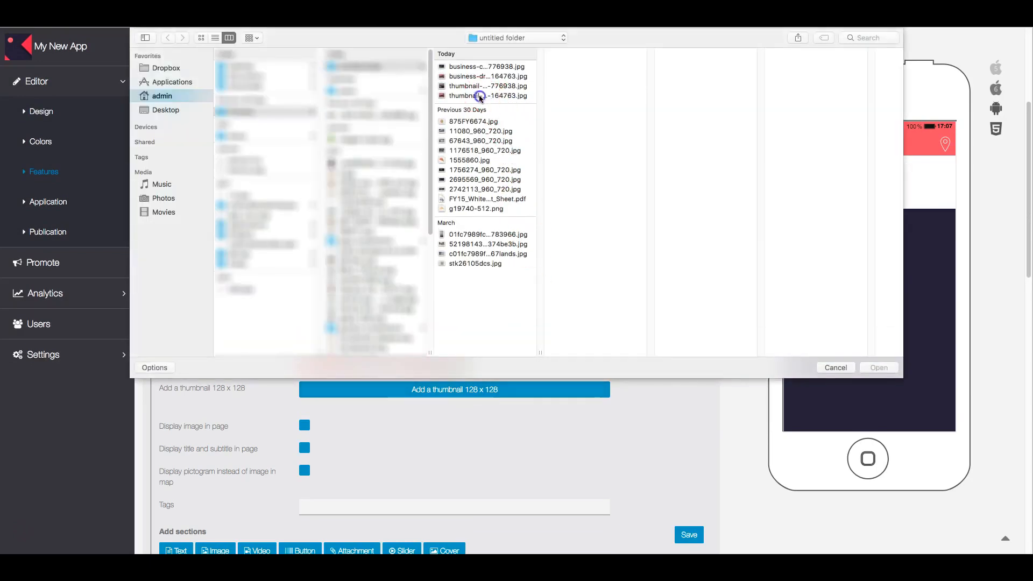
{"action": "double_click", "coordinate": [480, 97]}
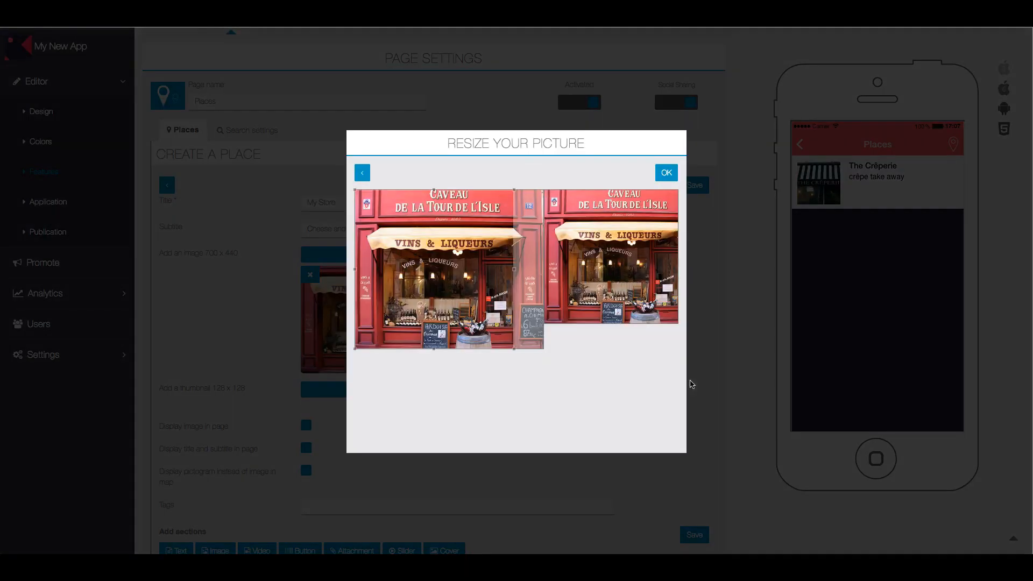
{"action": "left_click_drag", "start_coordinate": [437, 261], "coordinate": [451, 261]}
{"action": "left_click", "coordinate": [672, 173]}
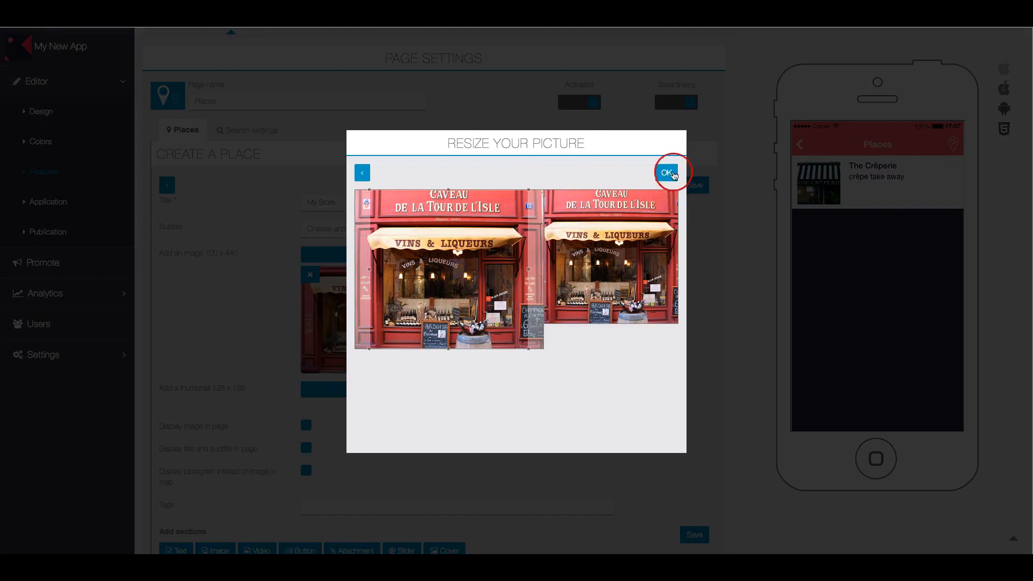
{"action": "left_click", "coordinate": [728, 357]}
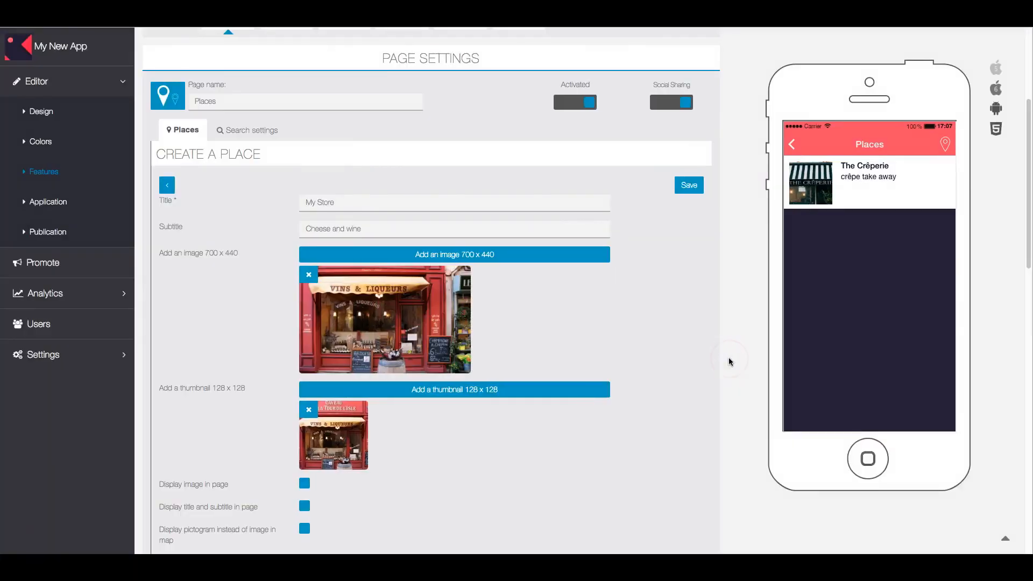
{"action": "scroll", "coordinate": [728, 357], "scroll_direction": "down", "scroll_amount": 4}
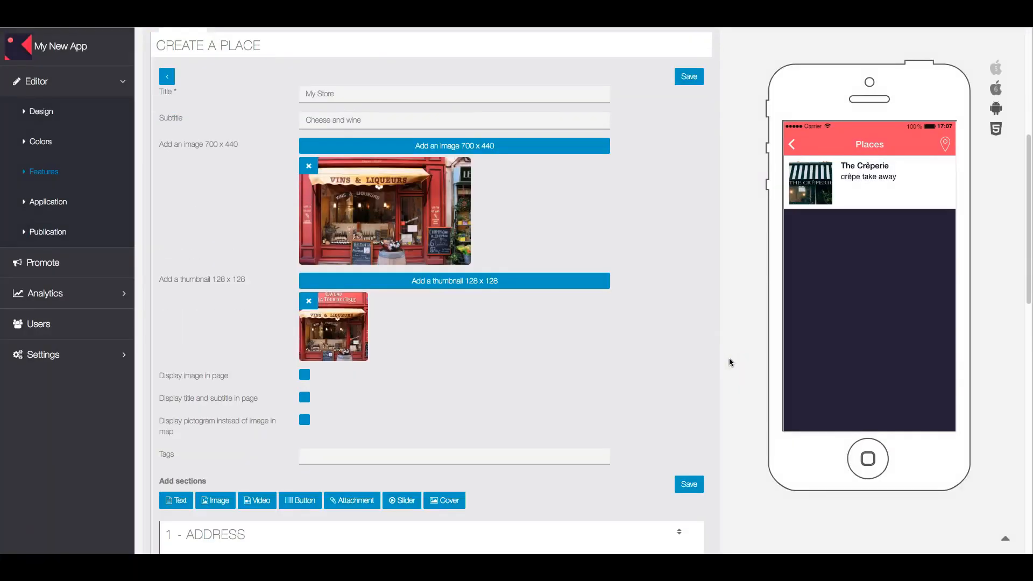
Step: Show the image and title on the page and tag the place cheese, wine and shop
{"action": "left_click", "coordinate": [305, 377]}
{"action": "left_click", "coordinate": [307, 398]}
{"action": "left_click", "coordinate": [317, 455]}
{"action": "type", "text": "cheese"}
{"action": "key", "text": "Return"}
{"action": "type", "text": "wine"}
{"action": "key", "text": "Return"}
{"action": "type", "text": "shop"}
{"action": "key", "text": "Return"}
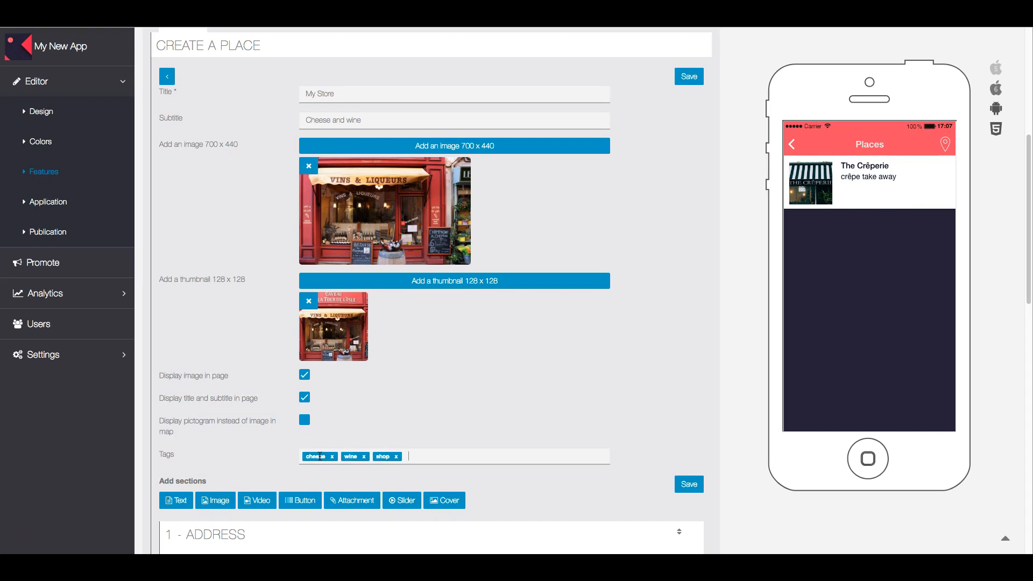
Step: Label the address 'My Store' and paste the street address, accepting Google's suggestion for coordinates
{"action": "scroll", "coordinate": [651, 457], "scroll_direction": "down", "scroll_amount": 2}
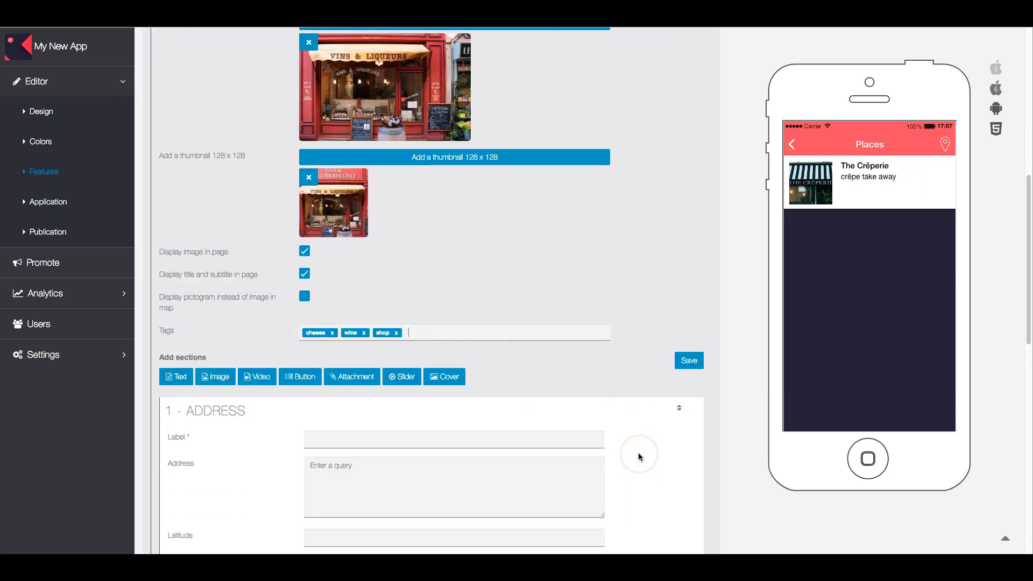
{"action": "scroll", "coordinate": [656, 455], "scroll_direction": "down", "scroll_amount": 2}
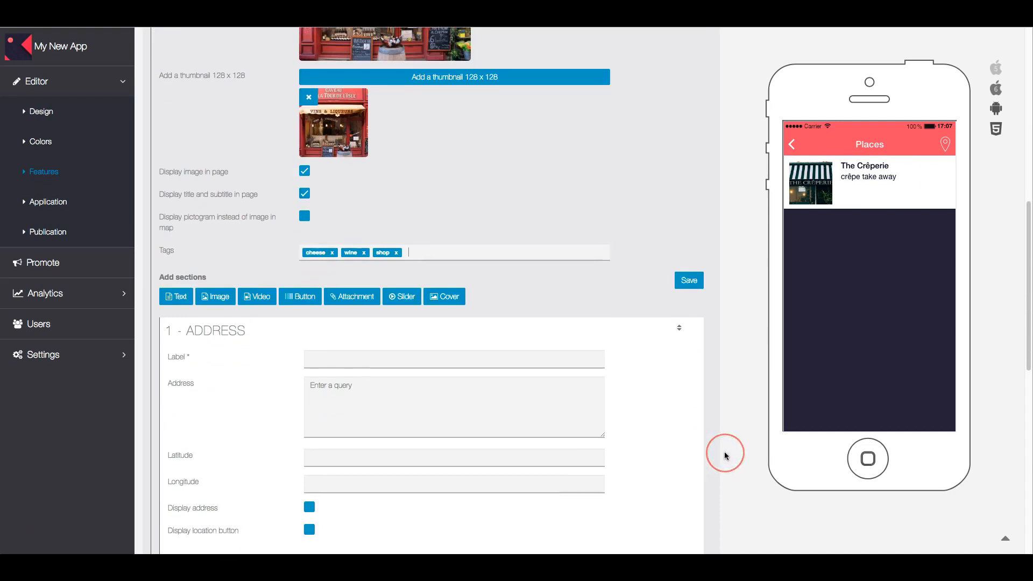
{"action": "scroll", "coordinate": [723, 455], "scroll_direction": "down", "scroll_amount": 4}
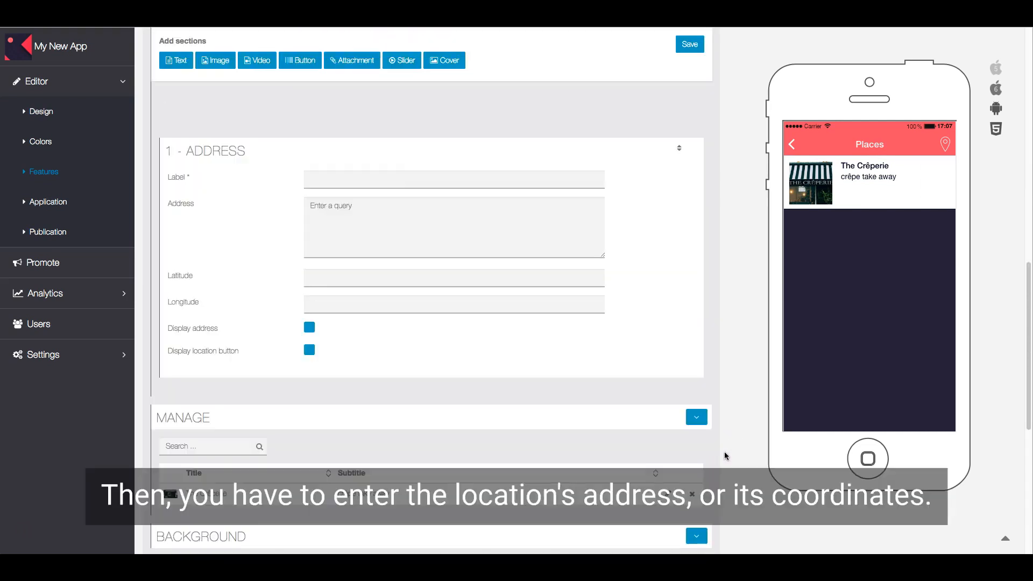
{"action": "left_click", "coordinate": [357, 179]}
{"action": "type", "text": "My Store"}
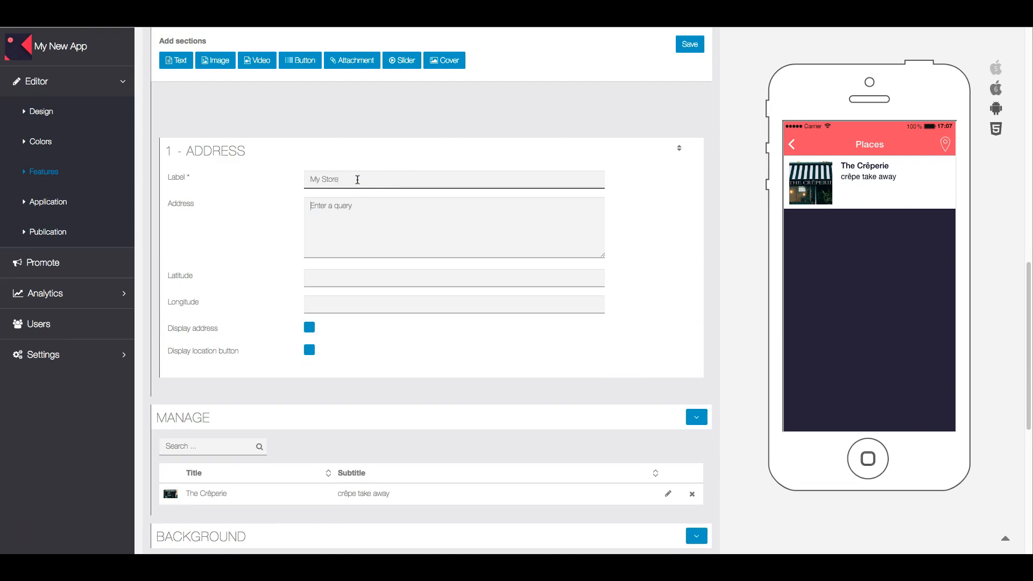
{"action": "key", "text": "Tab"}
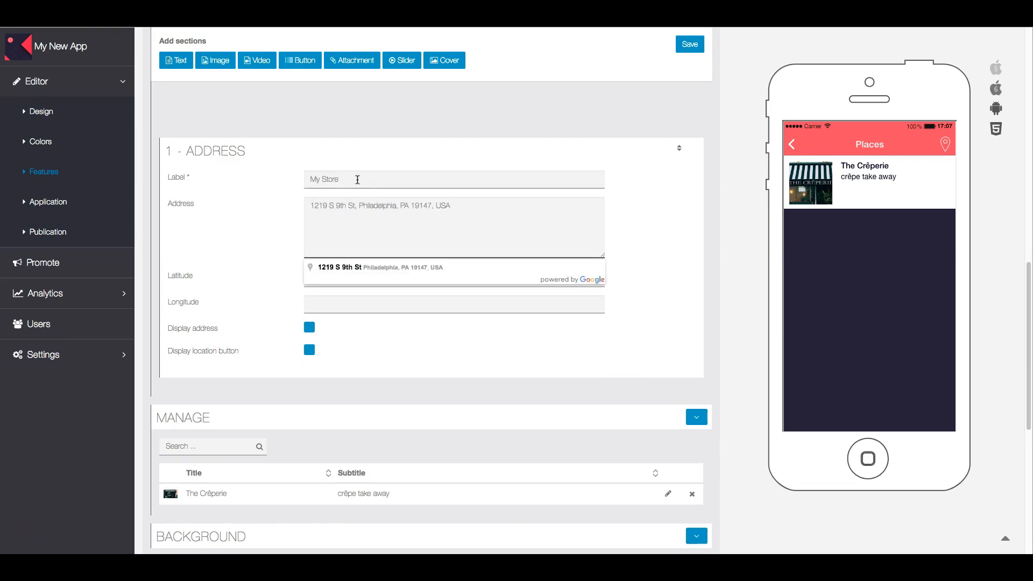
{"action": "left_click", "coordinate": [394, 267]}
Step: Turn on Display address and the Display location button
{"action": "left_click", "coordinate": [399, 297]}
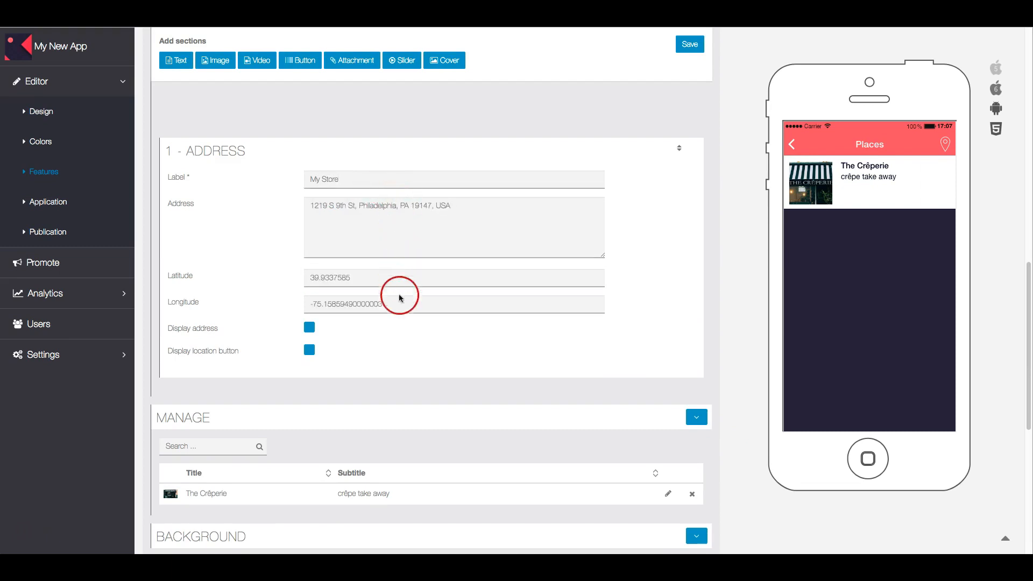
{"action": "left_click", "coordinate": [310, 326]}
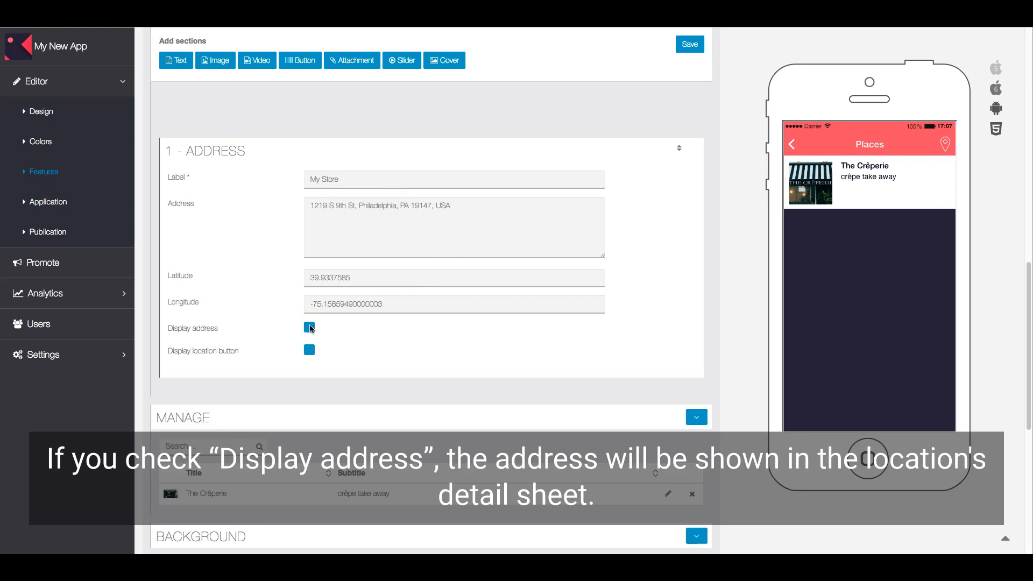
{"action": "left_click", "coordinate": [311, 328]}
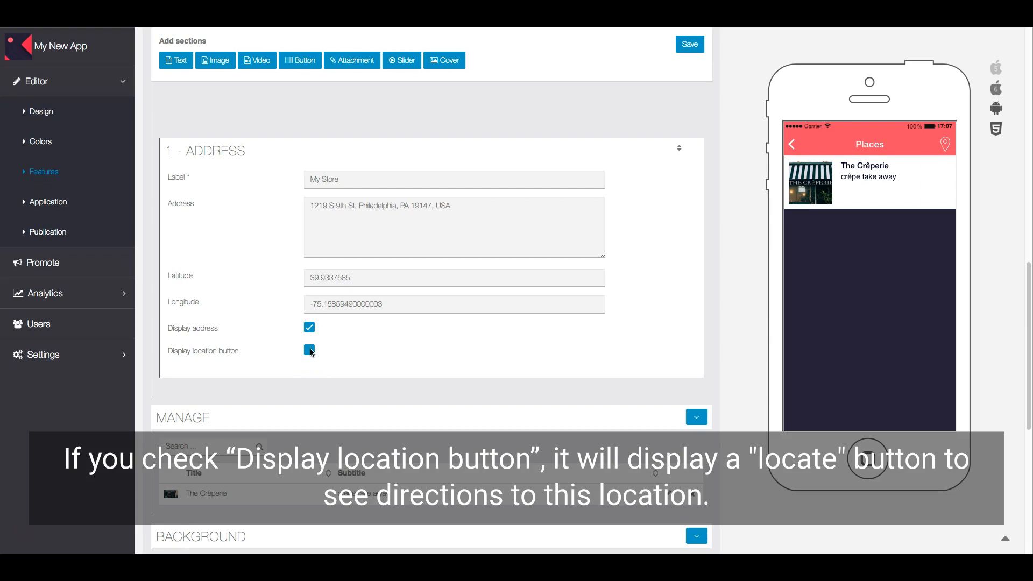
{"action": "left_click", "coordinate": [310, 350]}
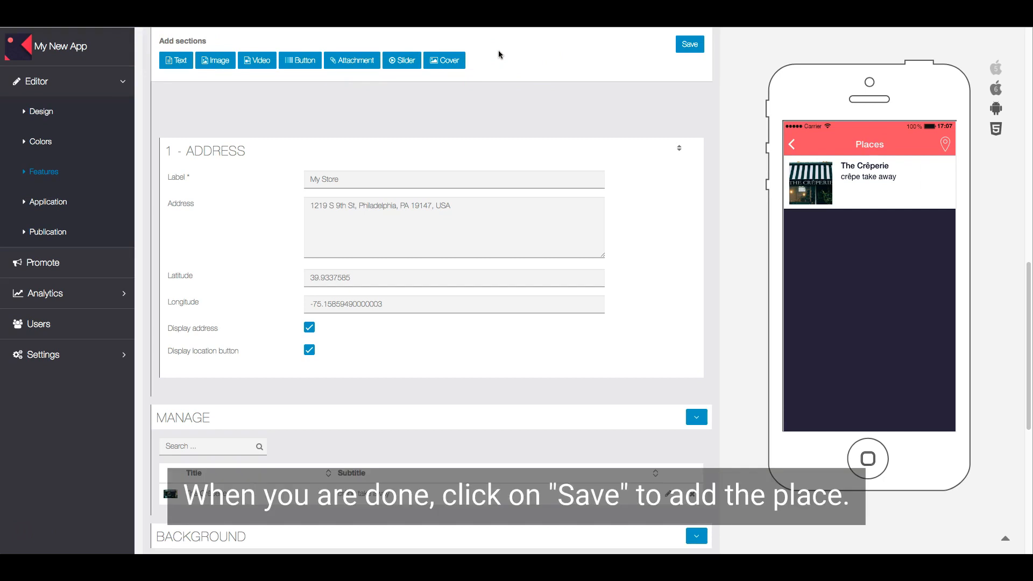
Step: Save My Store and open the Background (portrait) 1080 x 1920 image picker
{"action": "left_click", "coordinate": [691, 45]}
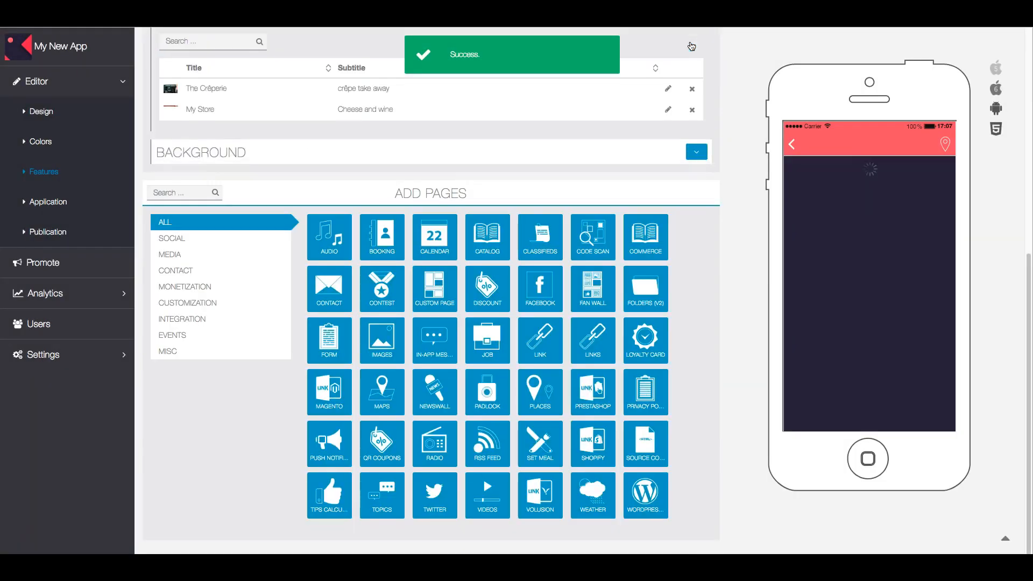
{"action": "left_click", "coordinate": [697, 153]}
{"action": "left_click", "coordinate": [567, 114]}
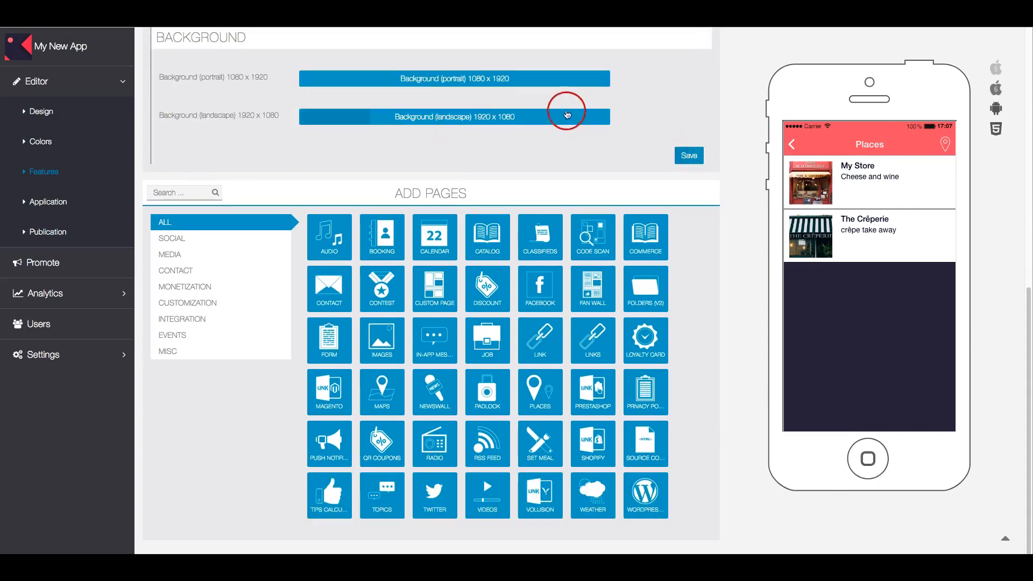
{"action": "left_click", "coordinate": [496, 78]}
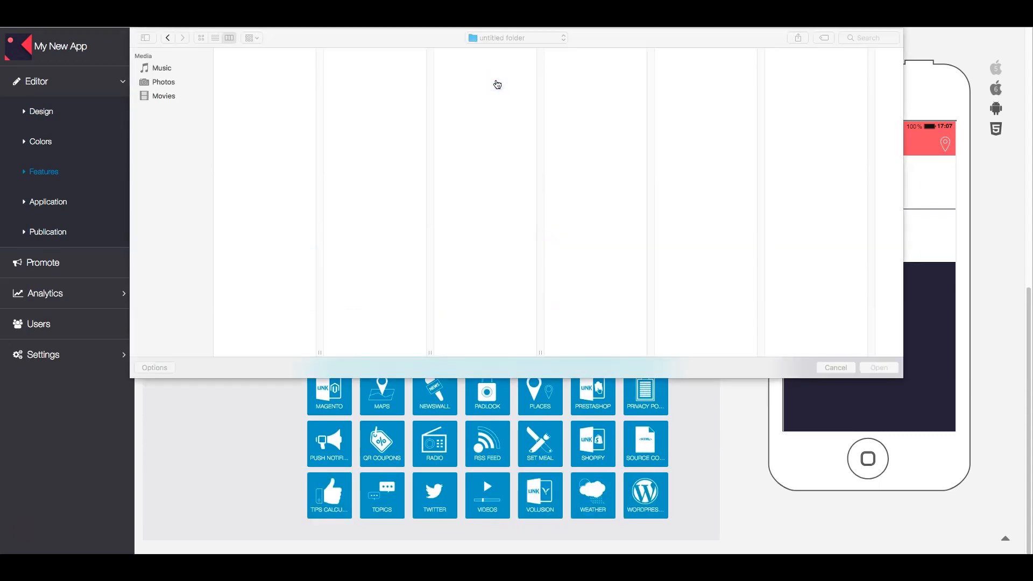
Step: Load the blurred JPG as the portrait background, accept the resize, and save the page
{"action": "left_click", "coordinate": [472, 233]}
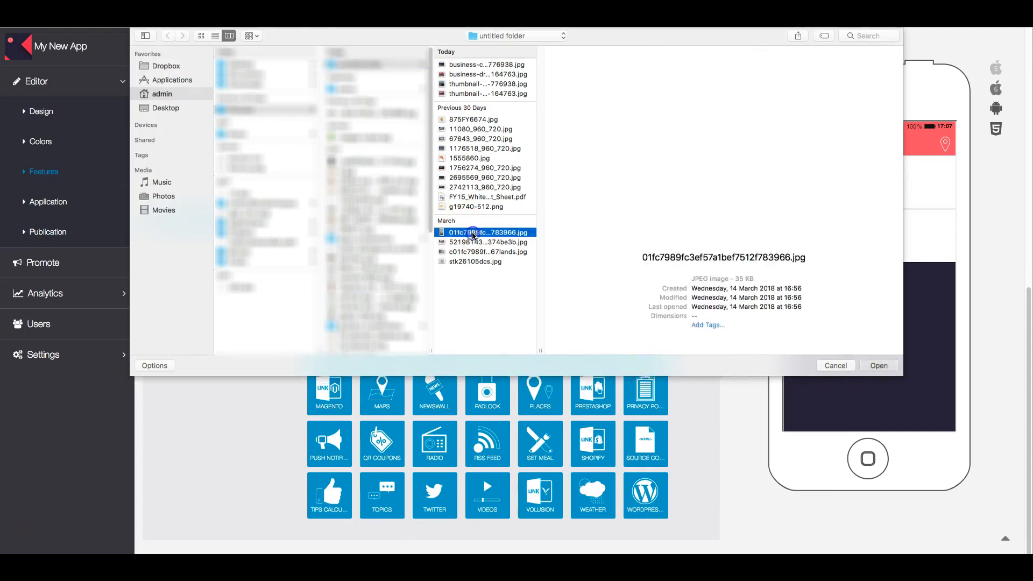
{"action": "double_click", "coordinate": [472, 232]}
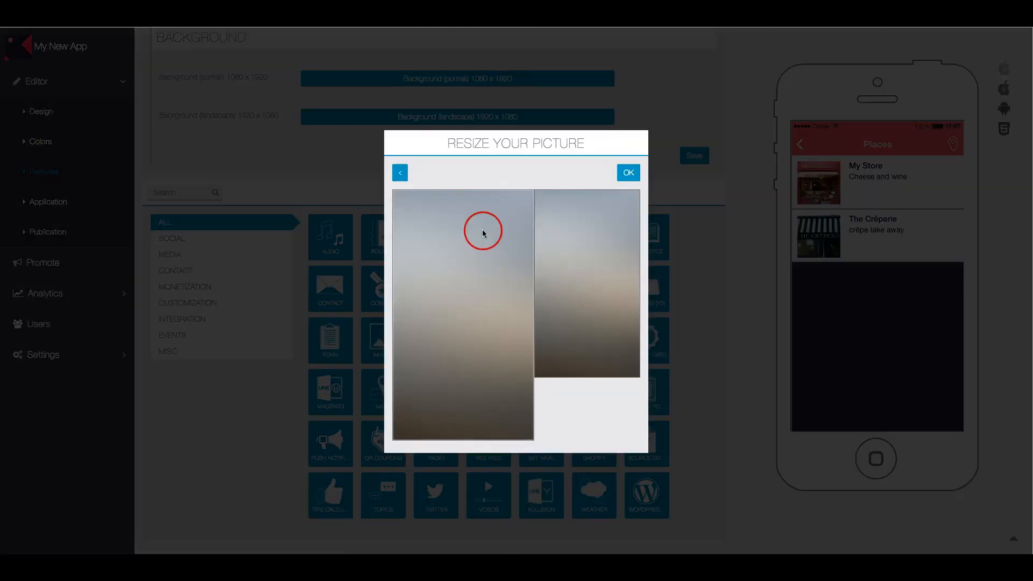
{"action": "left_click", "coordinate": [626, 173]}
{"action": "left_click", "coordinate": [726, 189]}
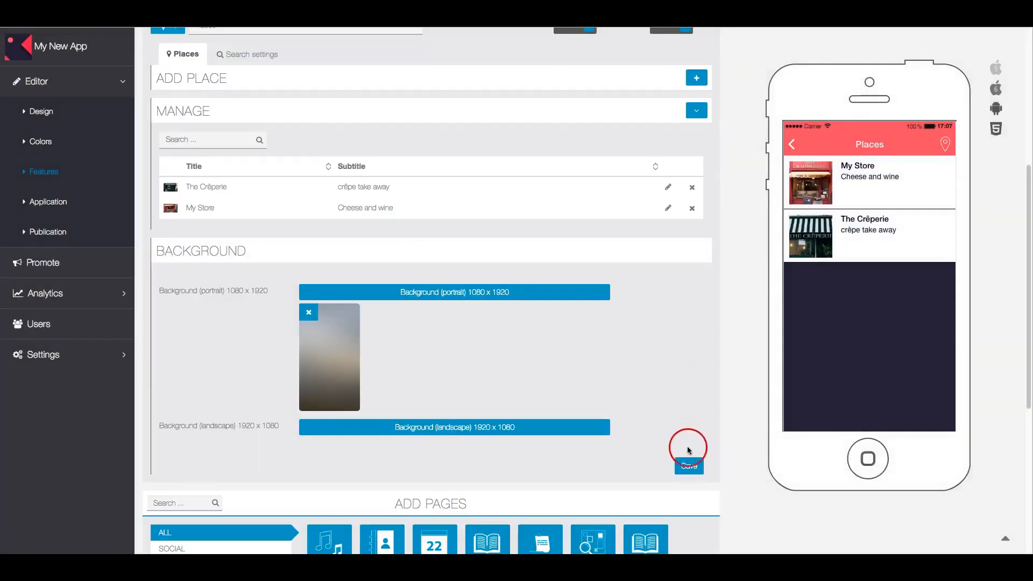
{"action": "left_click", "coordinate": [692, 466]}
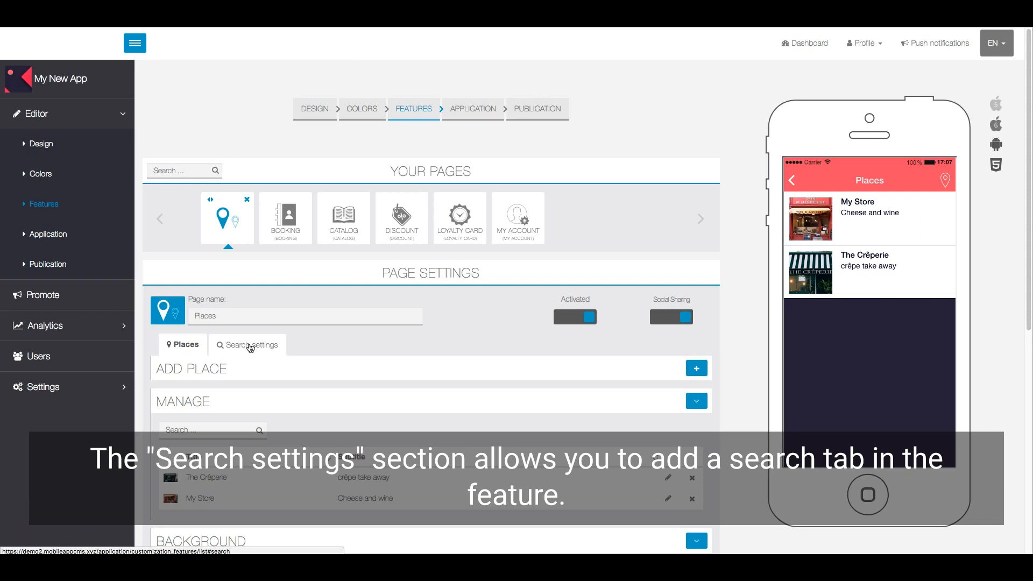
Step: In Search settings, enable the Text filter with the label 'Text'
{"action": "left_click", "coordinate": [250, 347]}
{"action": "left_click", "coordinate": [239, 401]}
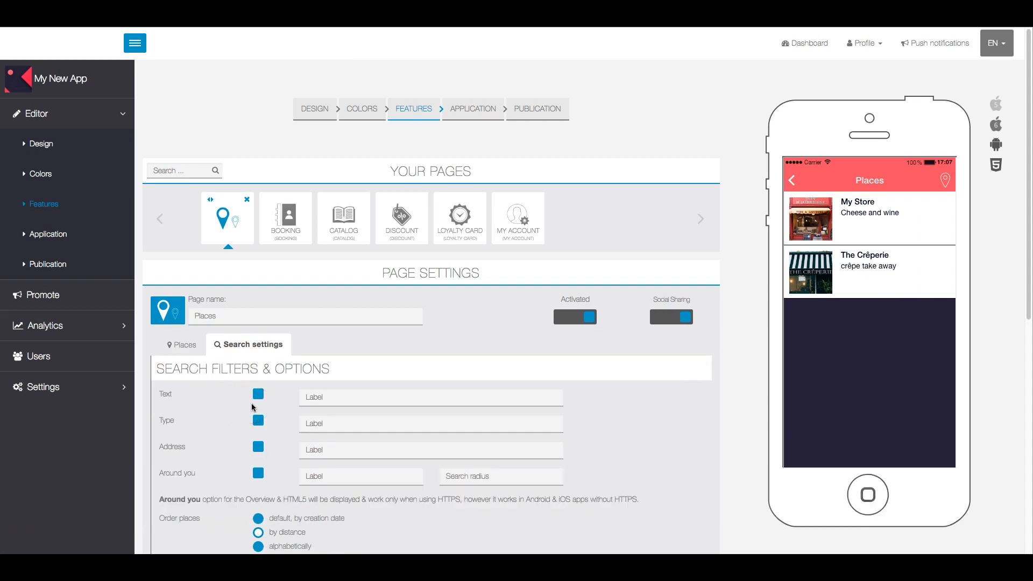
{"action": "left_click", "coordinate": [256, 395]}
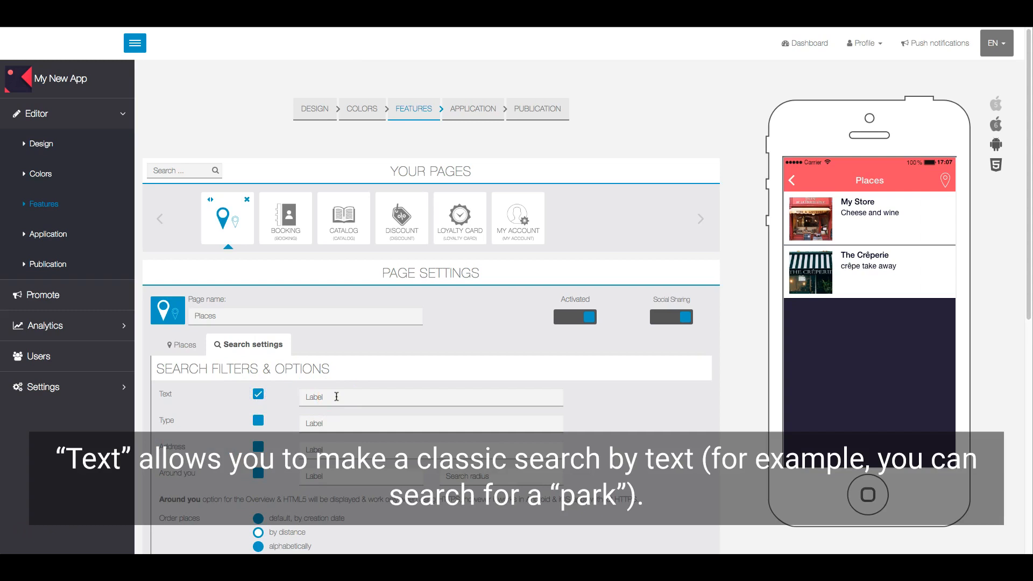
{"action": "left_click", "coordinate": [336, 396]}
{"action": "type", "text": "Text"}
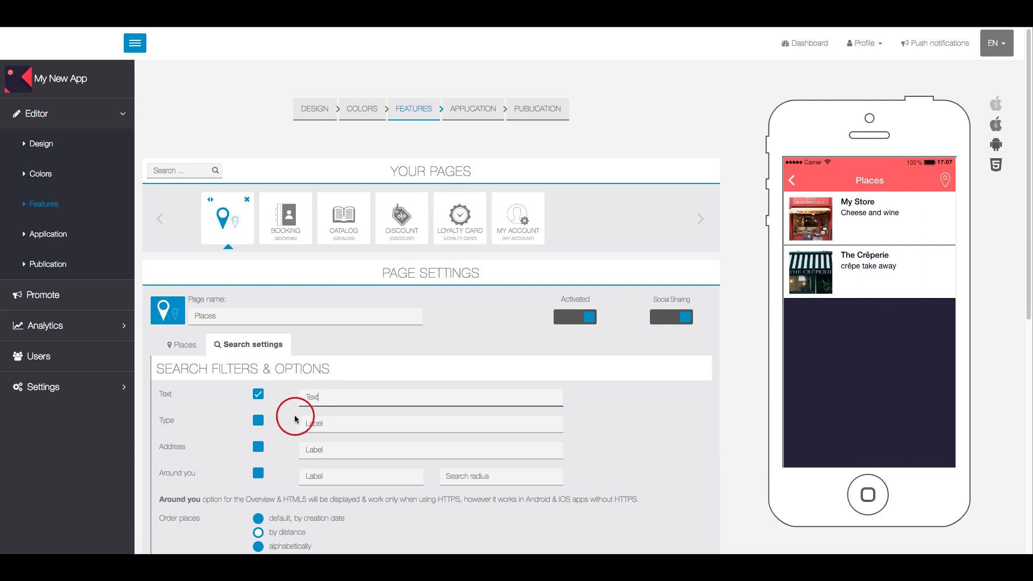
Step: Enable the Type filter with the label 'Tags'
{"action": "left_click", "coordinate": [259, 422]}
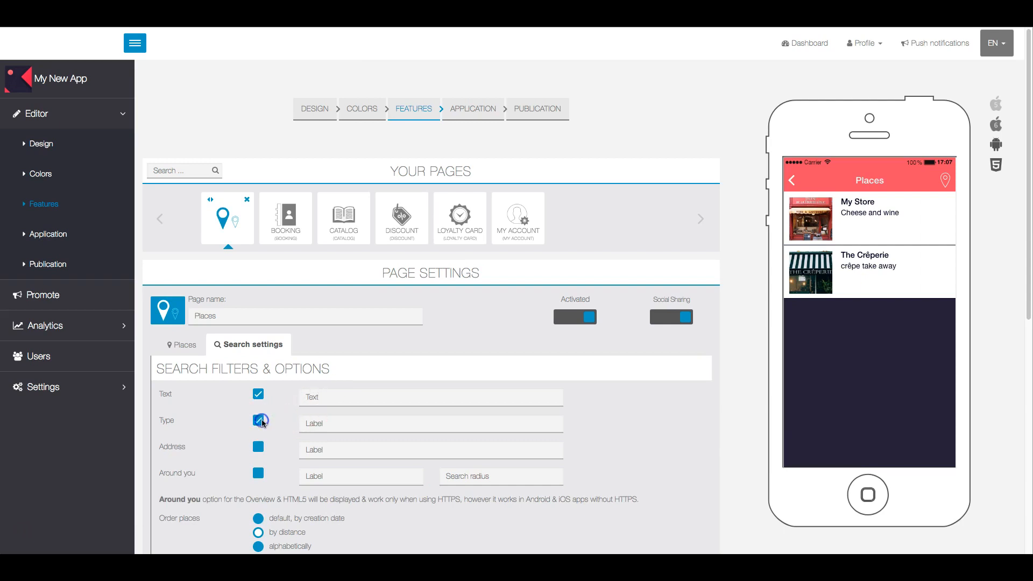
{"action": "left_click", "coordinate": [330, 422]}
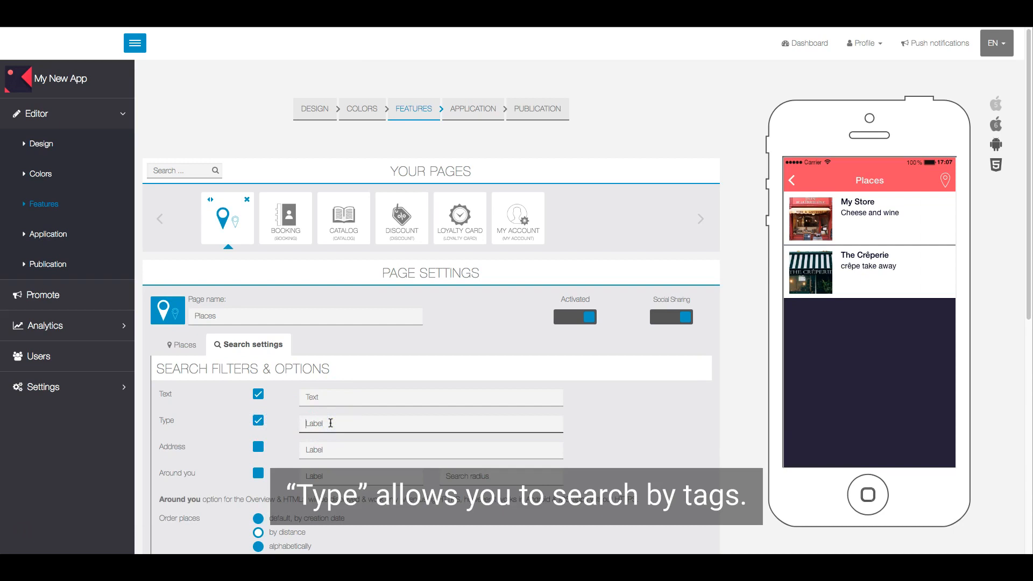
{"action": "type", "text": "Tags"}
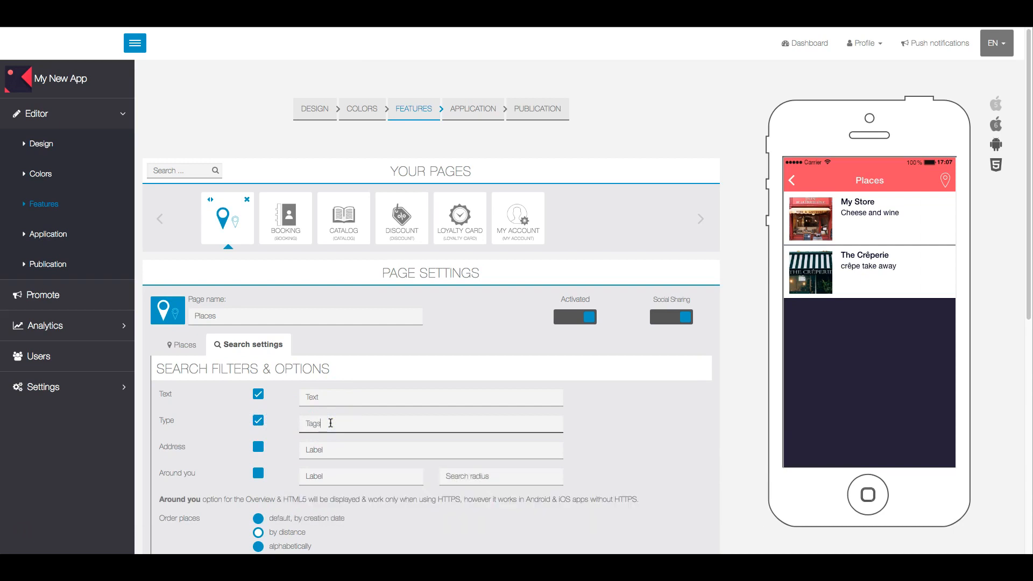
{"action": "left_click", "coordinate": [312, 435]}
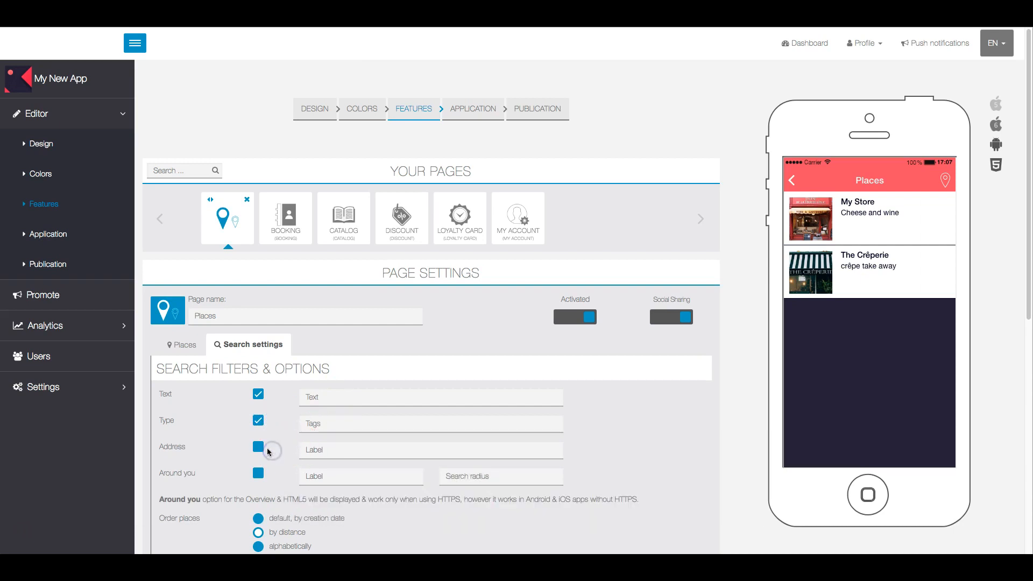
Step: Enable the Address filter labelled 'Address' and Around you labelled 'Around you' with 30 km radius
{"action": "left_click", "coordinate": [258, 447]}
{"action": "left_click", "coordinate": [323, 449]}
{"action": "type", "text": "Address"}
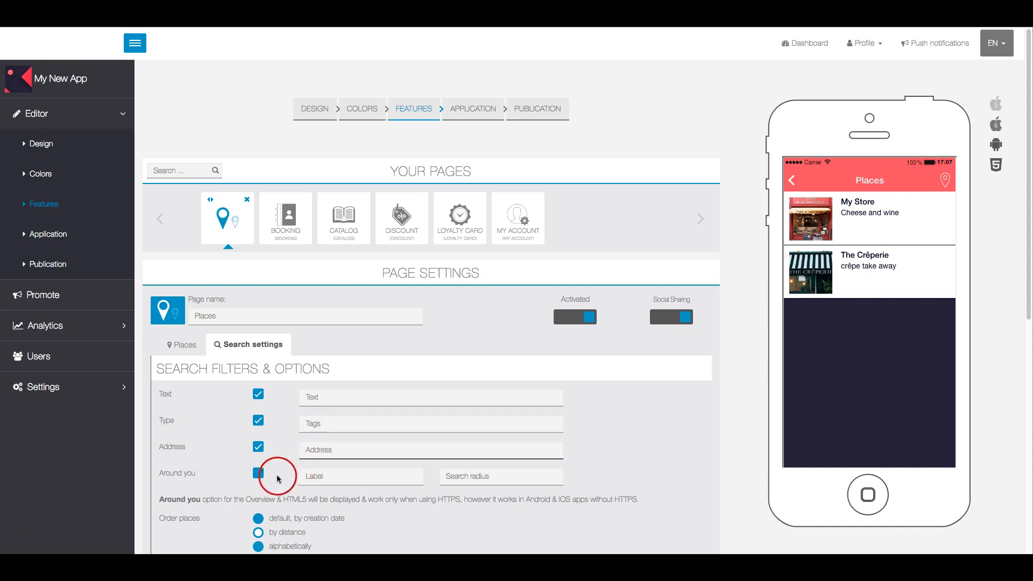
{"action": "left_click", "coordinate": [260, 473]}
{"action": "left_click", "coordinate": [309, 476]}
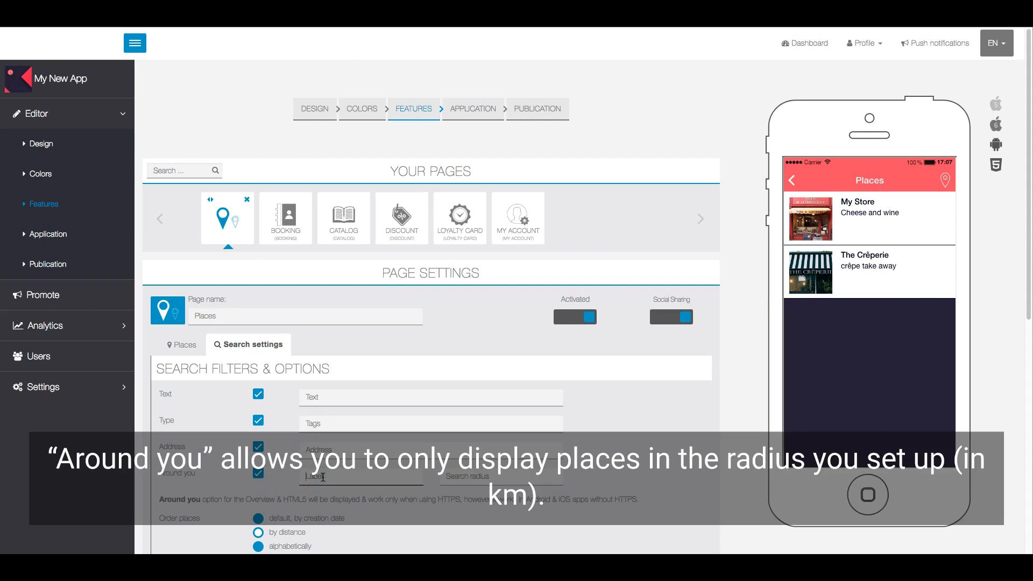
{"action": "type", "text": "Around you"}
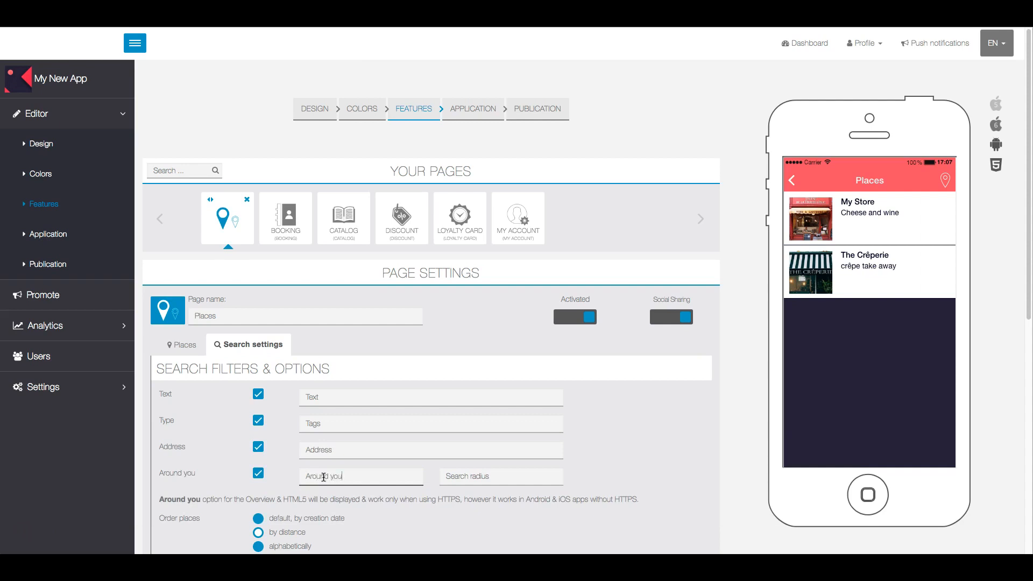
{"action": "left_click", "coordinate": [462, 476]}
{"action": "type", "text": "30"}
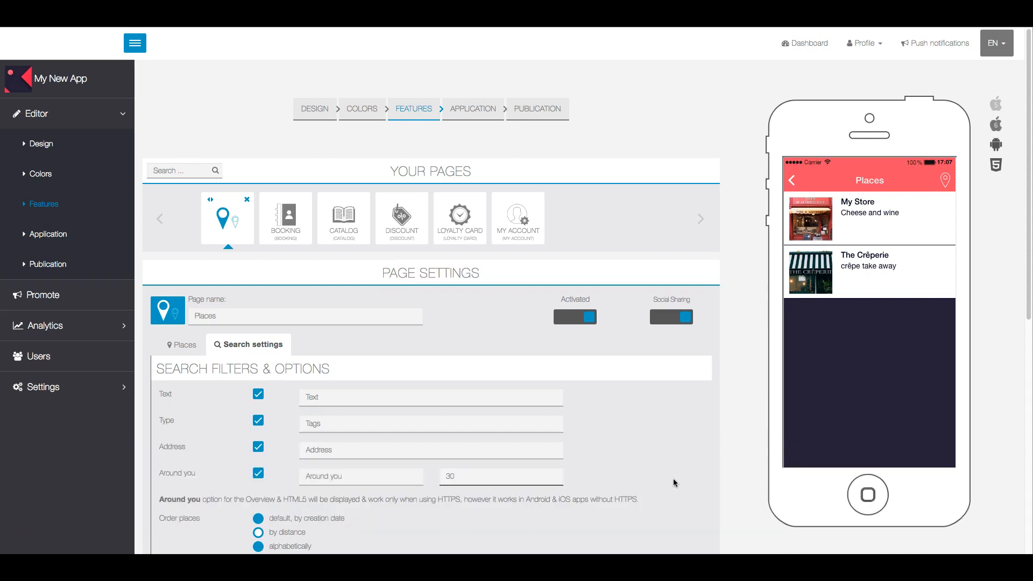
Step: Scroll past the Order places options and save the search filter settings
{"action": "scroll", "coordinate": [673, 481], "scroll_direction": "down", "scroll_amount": 1}
{"action": "scroll", "coordinate": [672, 483], "scroll_direction": "down", "scroll_amount": 2}
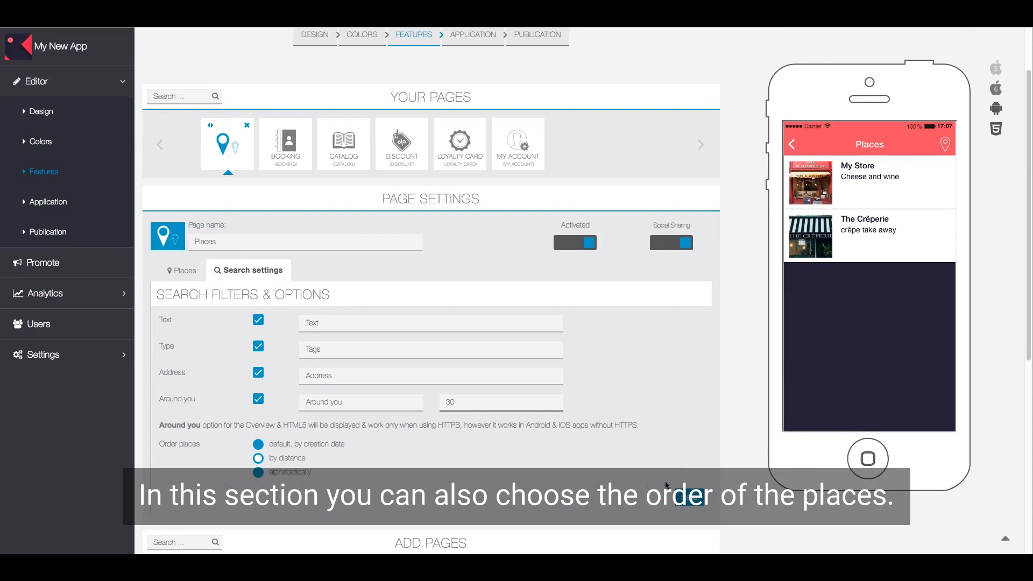
{"action": "left_click", "coordinate": [690, 498]}
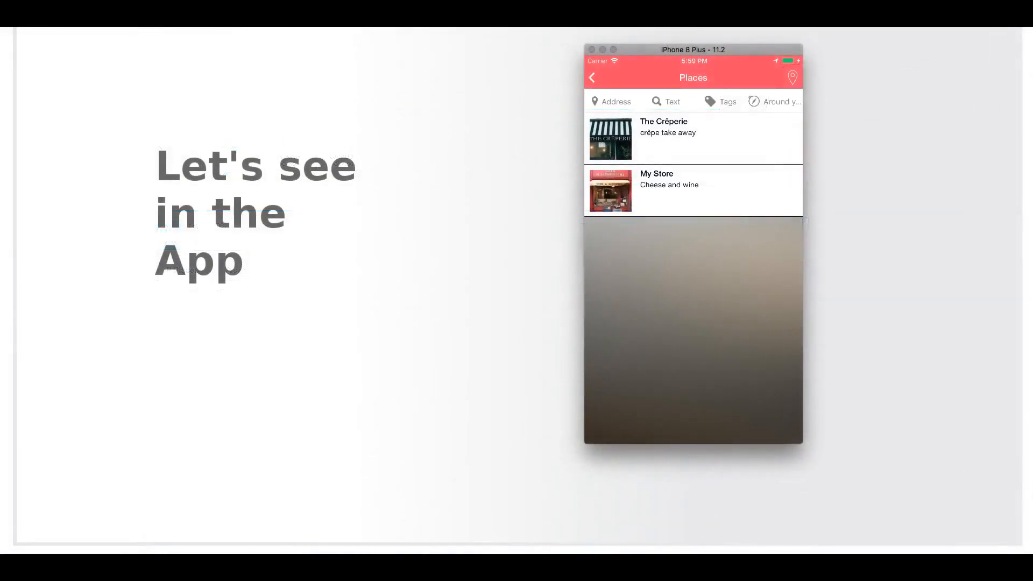
Step: In the app, open the all-places map, select the My Store pin and open its details
{"action": "left_click", "coordinate": [783, 79]}
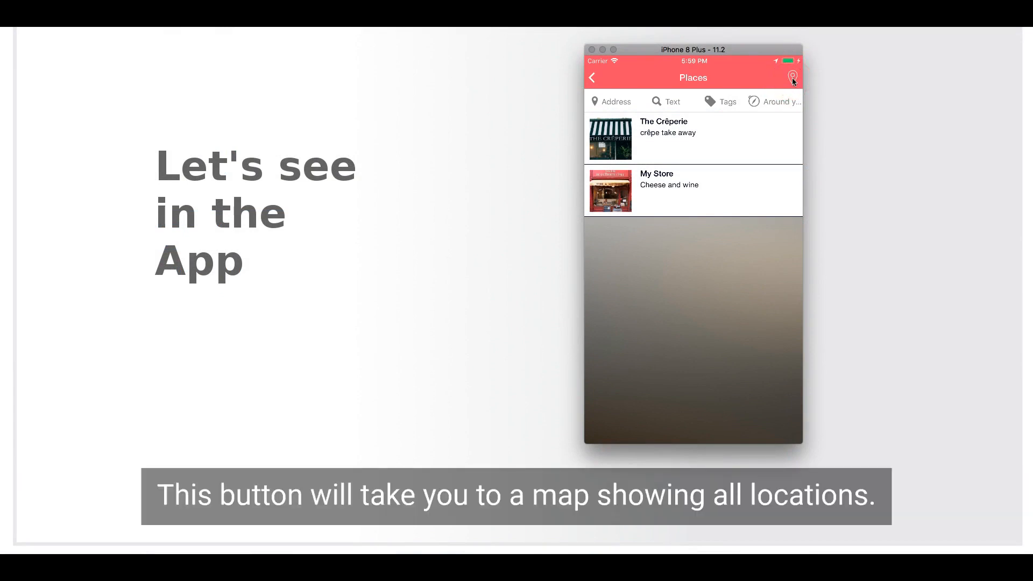
{"action": "left_click", "coordinate": [792, 79]}
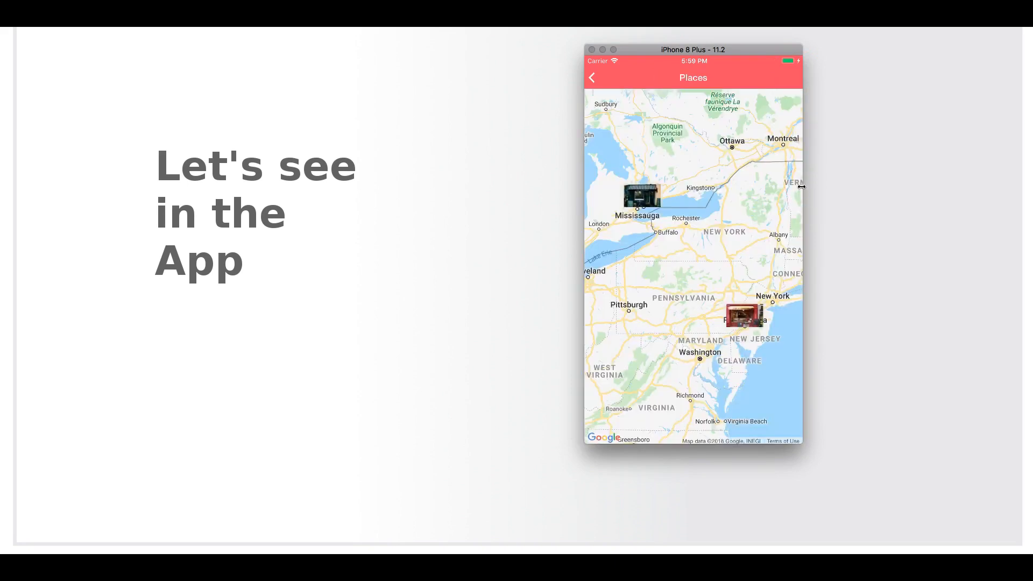
{"action": "left_click", "coordinate": [741, 317]}
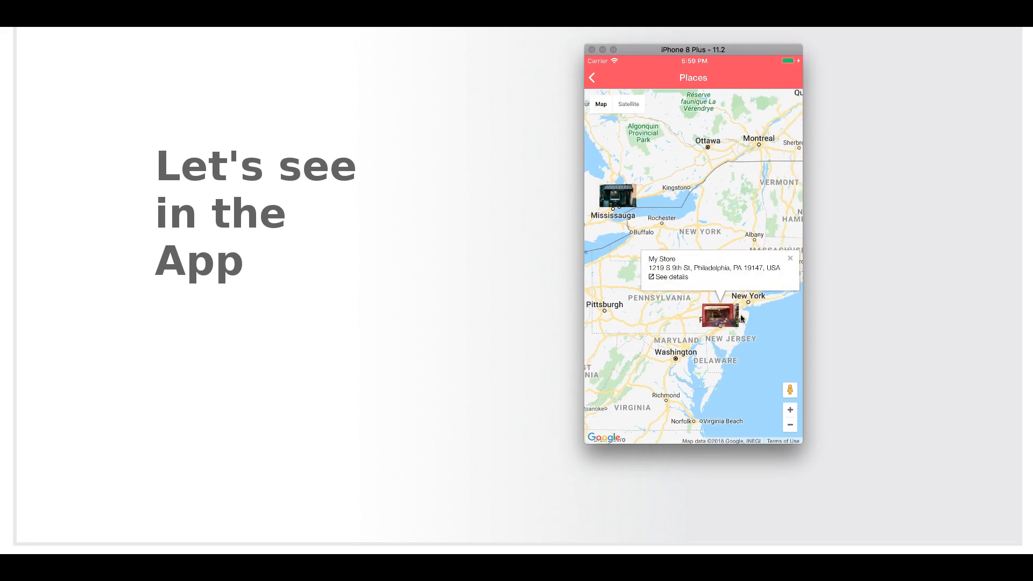
{"action": "left_click", "coordinate": [664, 277]}
{"action": "left_click", "coordinate": [691, 321]}
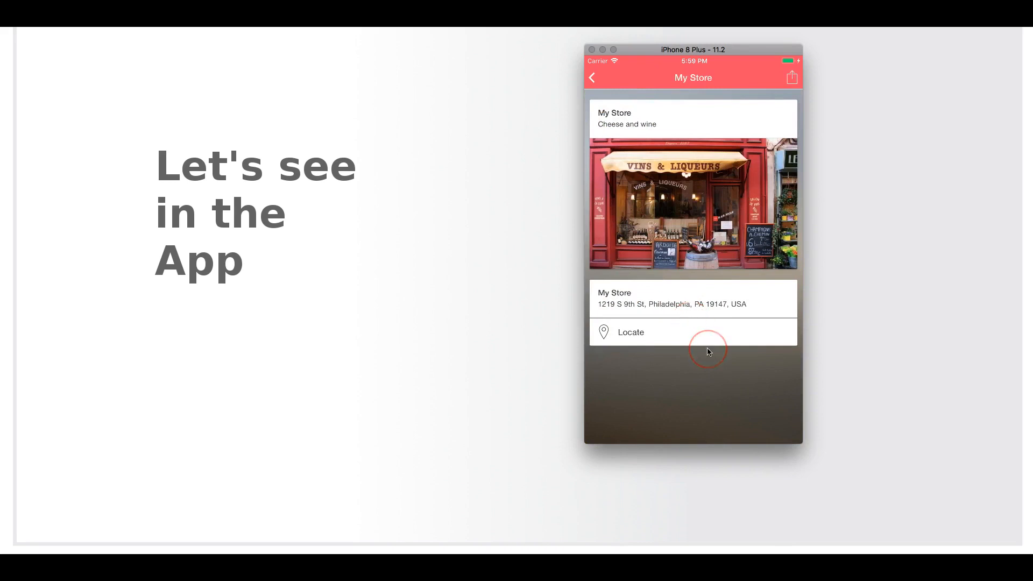
Step: Open Google Maps driving directions to My Store with Locate
{"action": "left_click", "coordinate": [650, 334]}
{"action": "left_click", "coordinate": [651, 335]}
{"action": "left_click", "coordinate": [685, 349]}
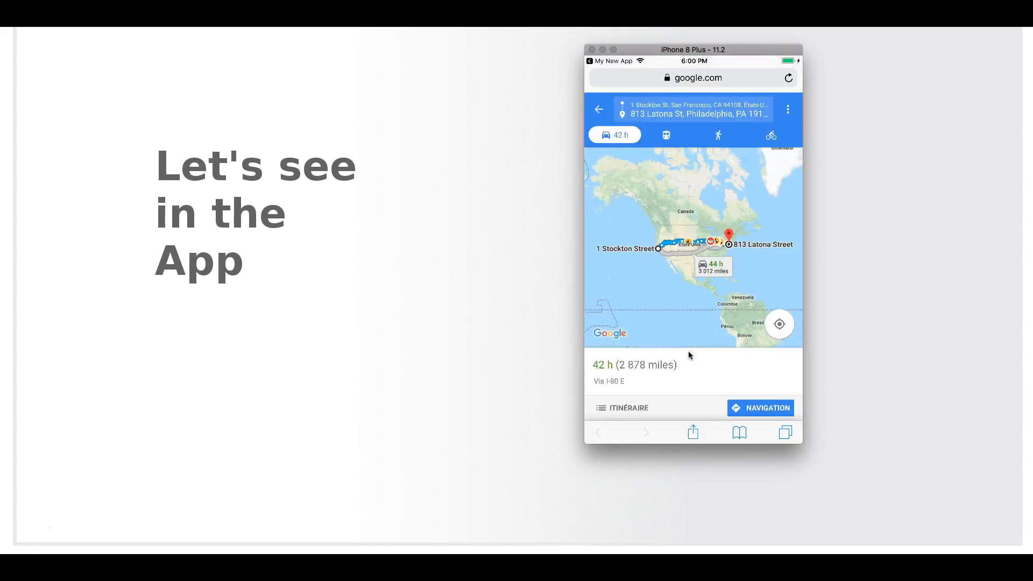
Step: Return to My New App and back out through the map to the Places list
{"action": "left_click", "coordinate": [591, 134]}
{"action": "left_click", "coordinate": [590, 62]}
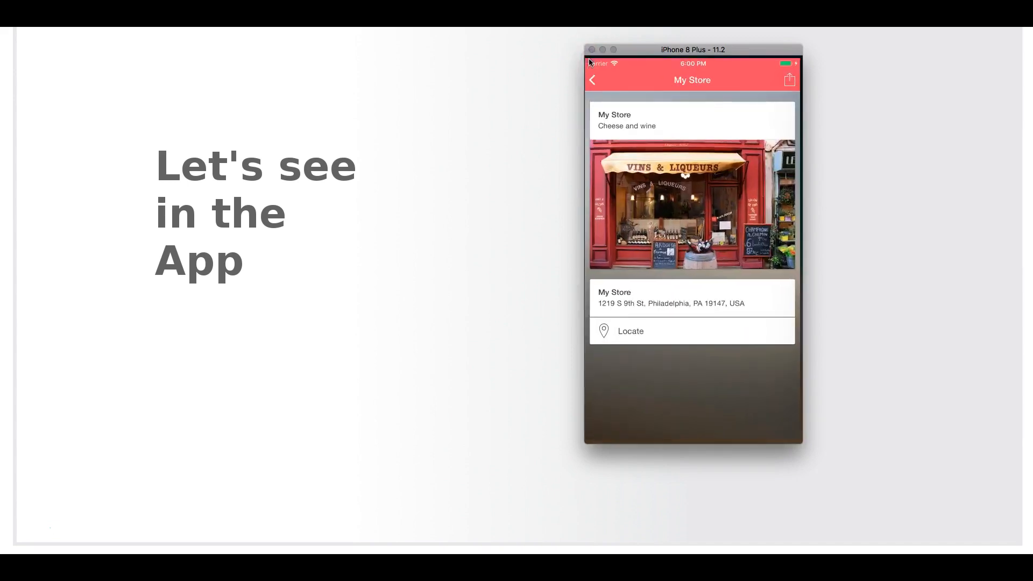
{"action": "left_click", "coordinate": [591, 77]}
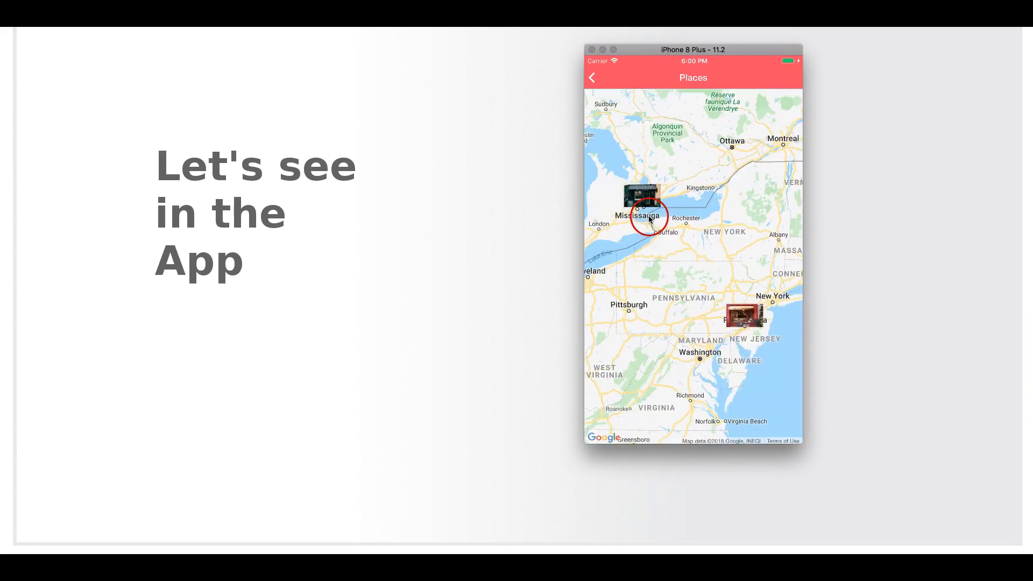
{"action": "left_click", "coordinate": [593, 79]}
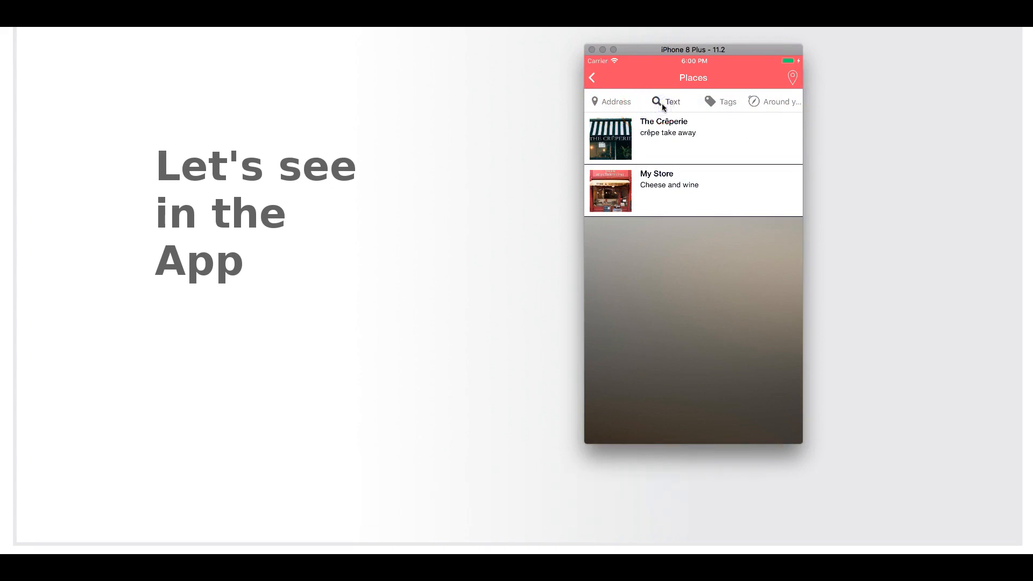
{"action": "left_click", "coordinate": [664, 104]}
{"action": "type", "text": "Wine"}
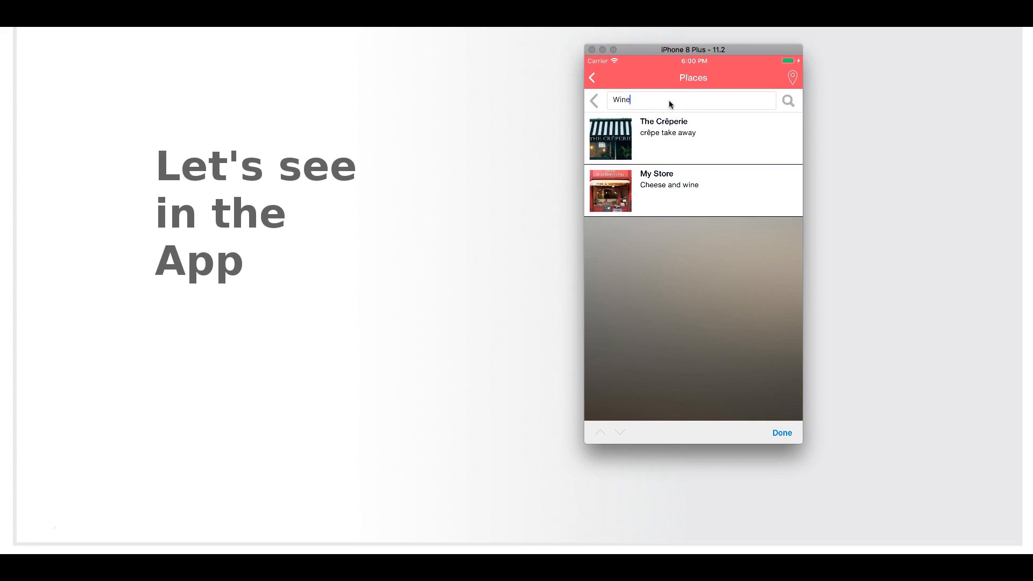
{"action": "left_click", "coordinate": [778, 101]}
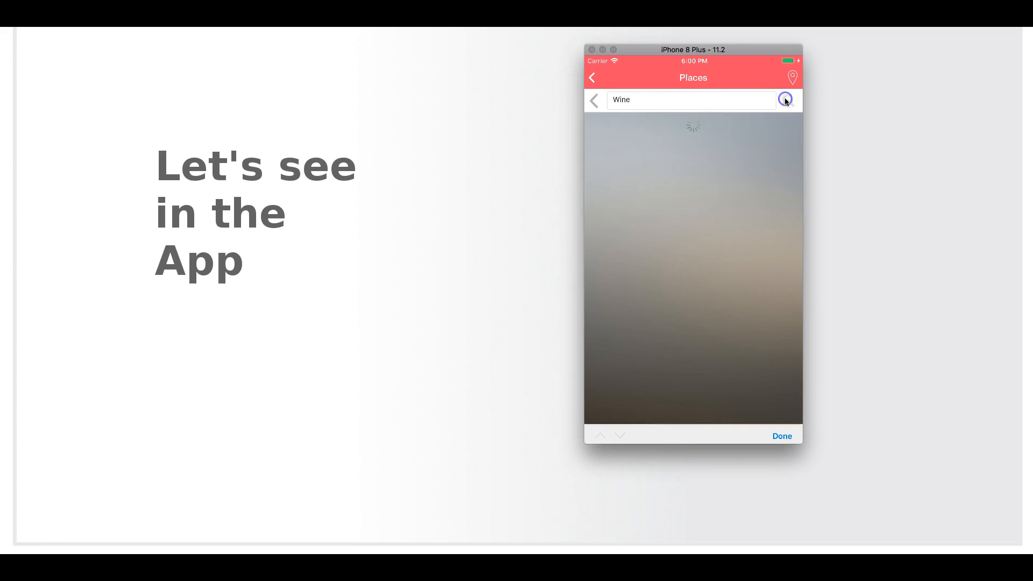
{"action": "left_click", "coordinate": [661, 142]}
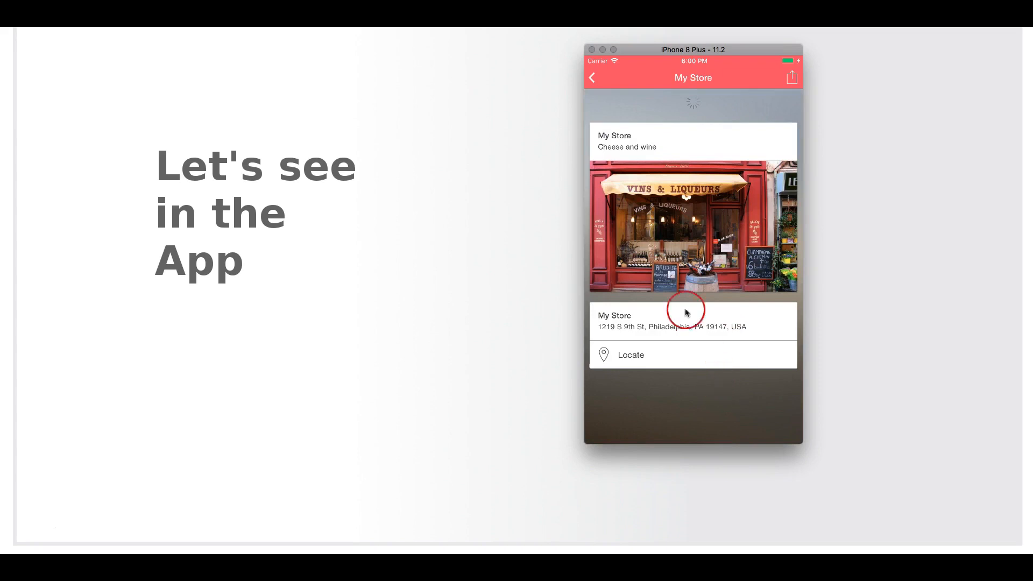
{"action": "left_click", "coordinate": [591, 77]}
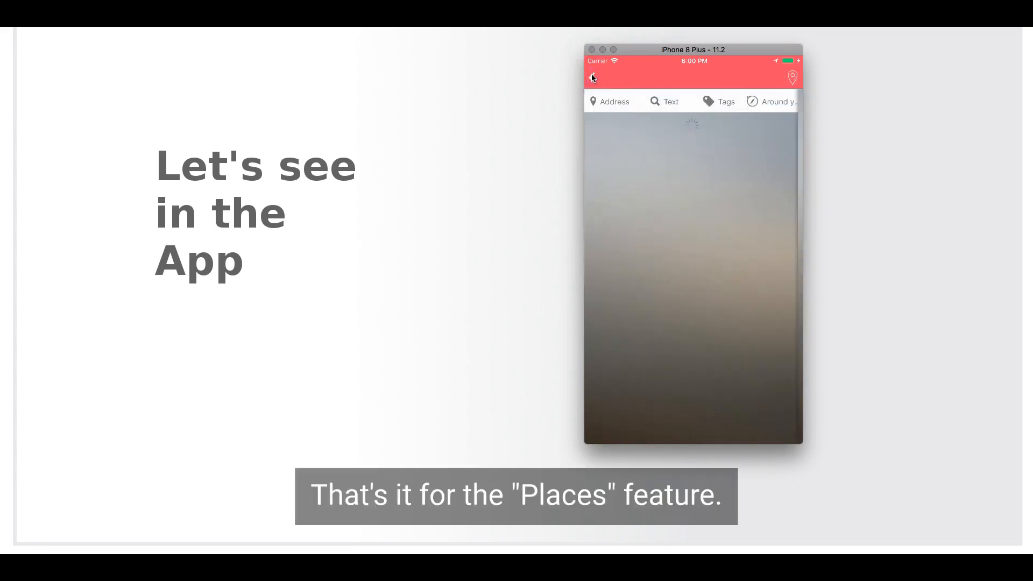